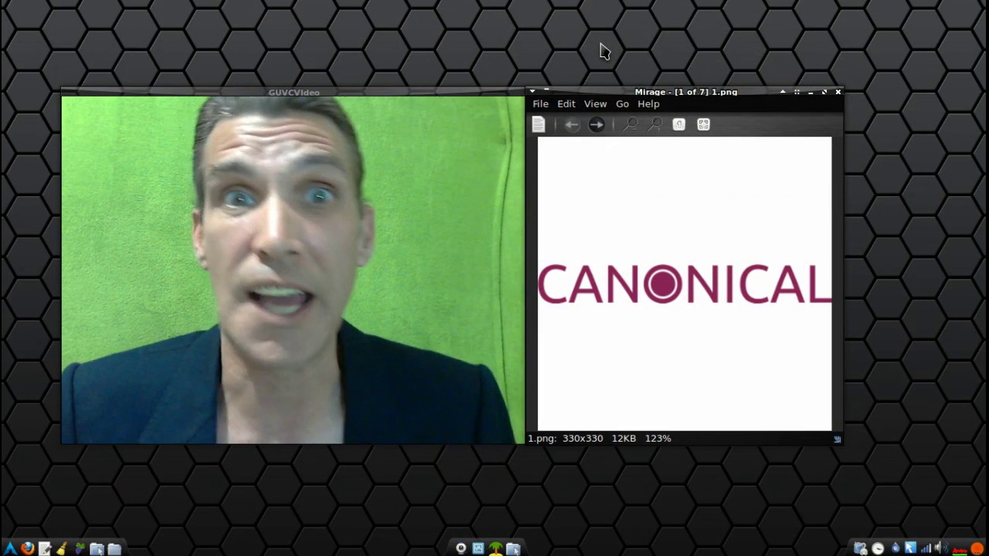
# Step through the Ubuntu, Ubuntu Studio, Edubuntu, Kubuntu, Lubuntu and Xubuntu logos in Mirage
pyautogui.click(599, 129)
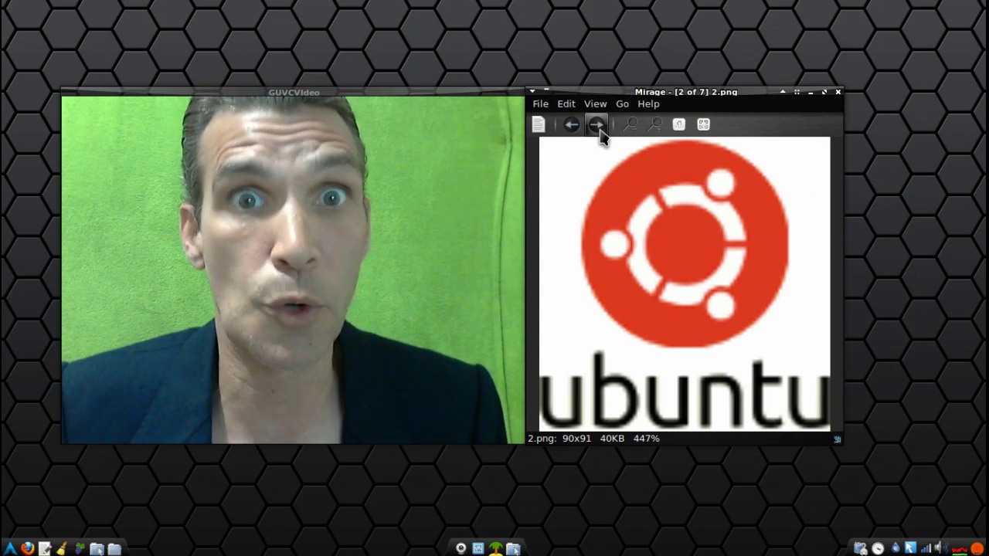
pyautogui.click(599, 129)
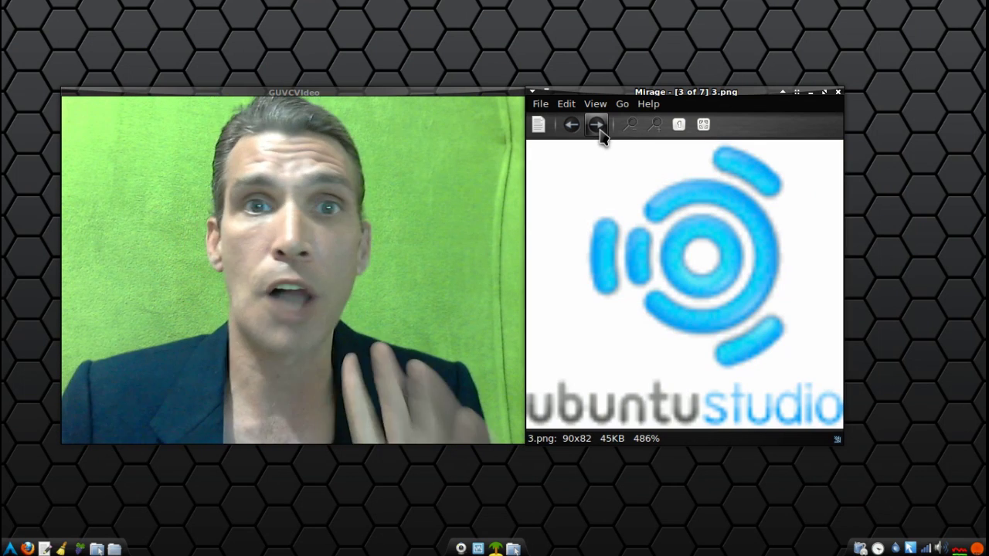
pyautogui.click(599, 129)
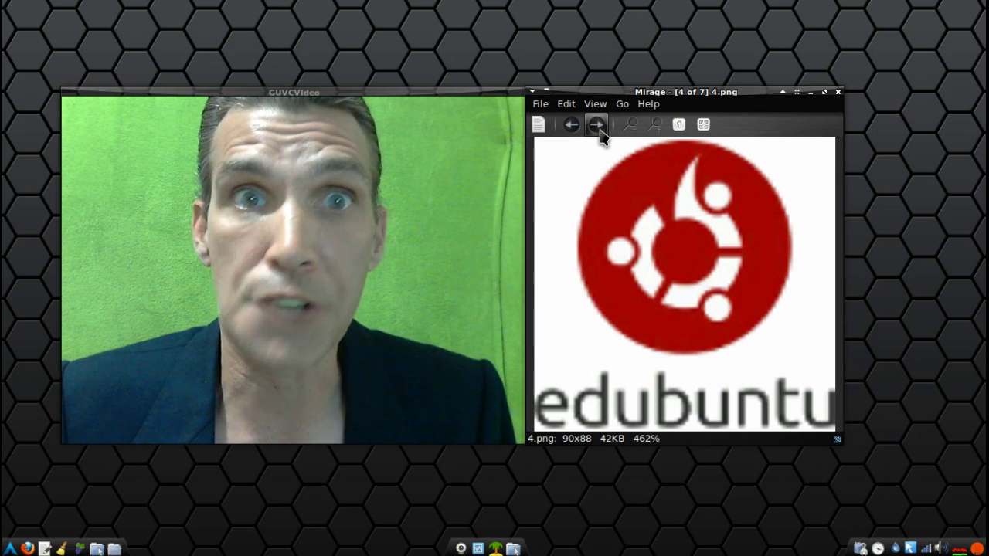
pyautogui.click(600, 130)
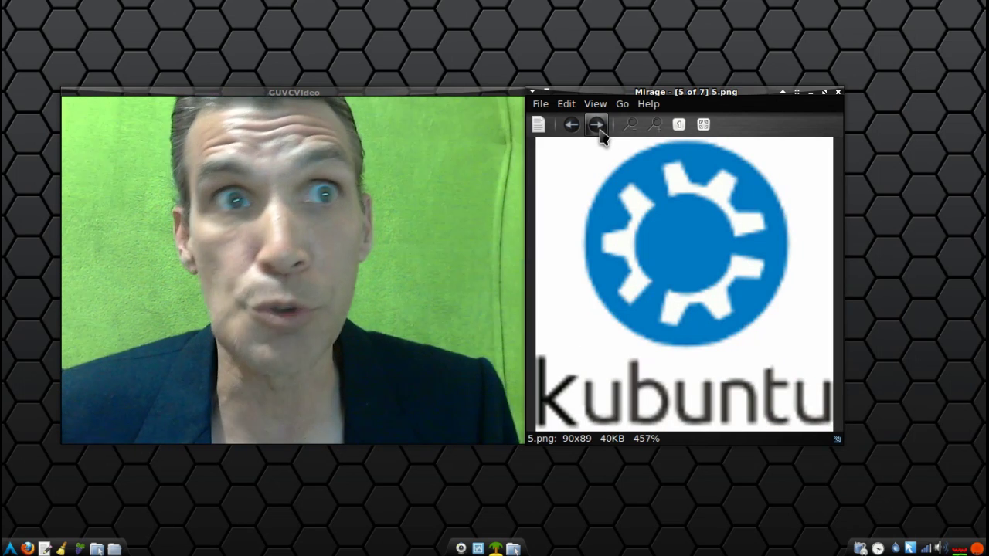
pyautogui.click(599, 130)
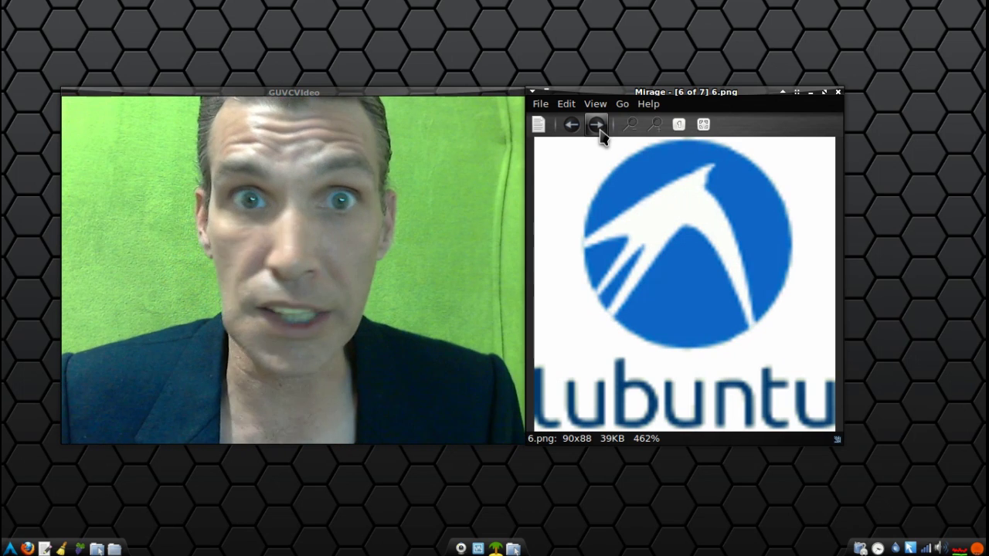
pyautogui.click(600, 129)
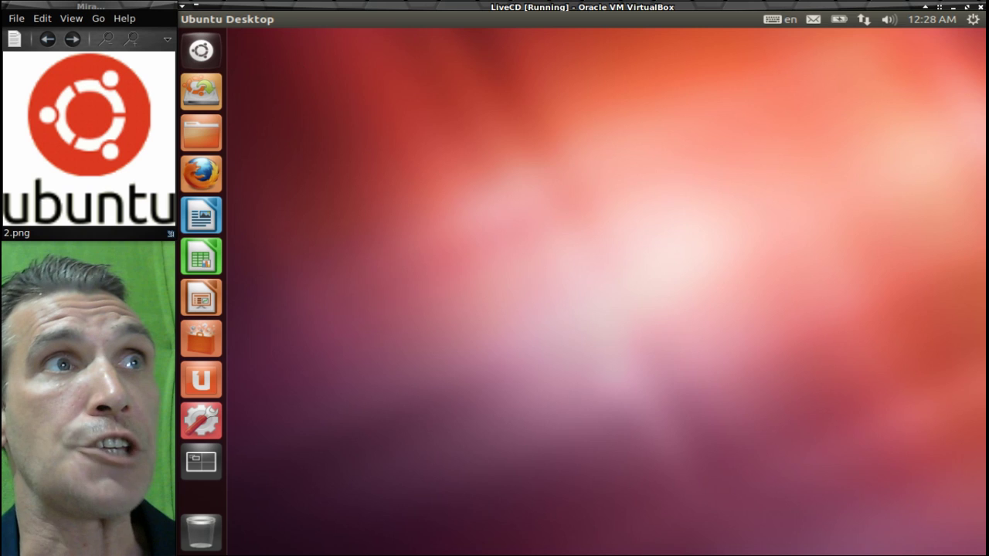
# Open the Dash home and switch it to the Applications lens
pyautogui.click(201, 51)
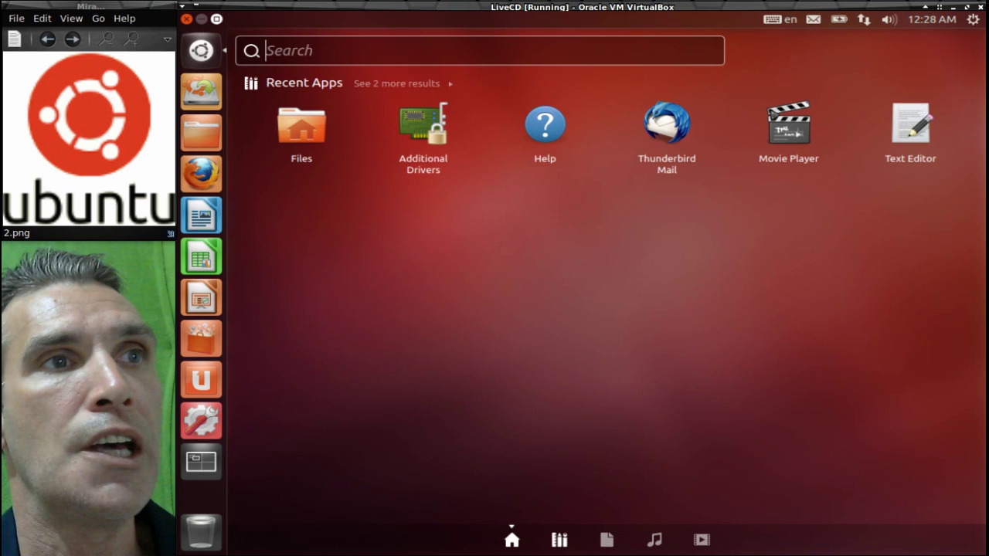
pyautogui.click(561, 541)
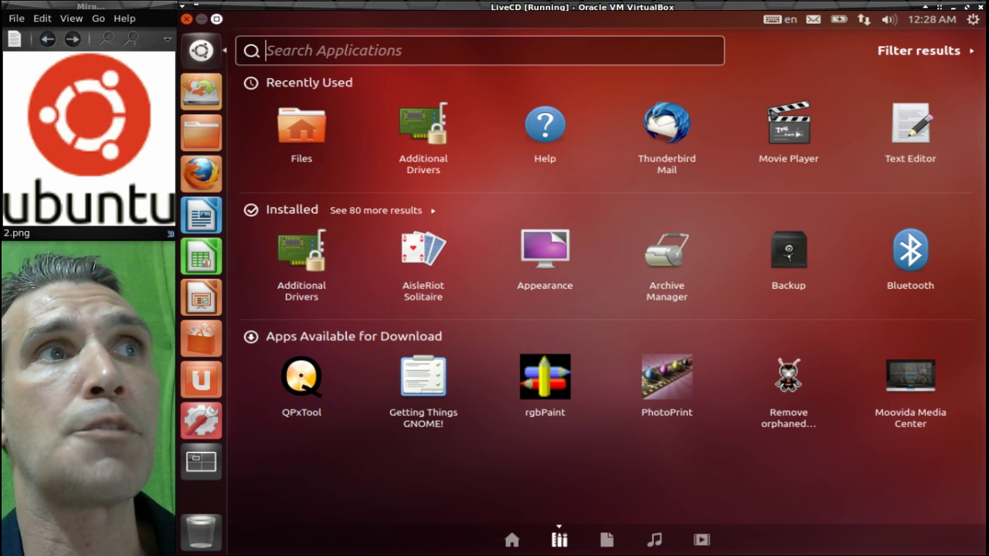
# Expand Installed with 'See 80 more results' and scroll through the full app grid
pyautogui.click(375, 210)
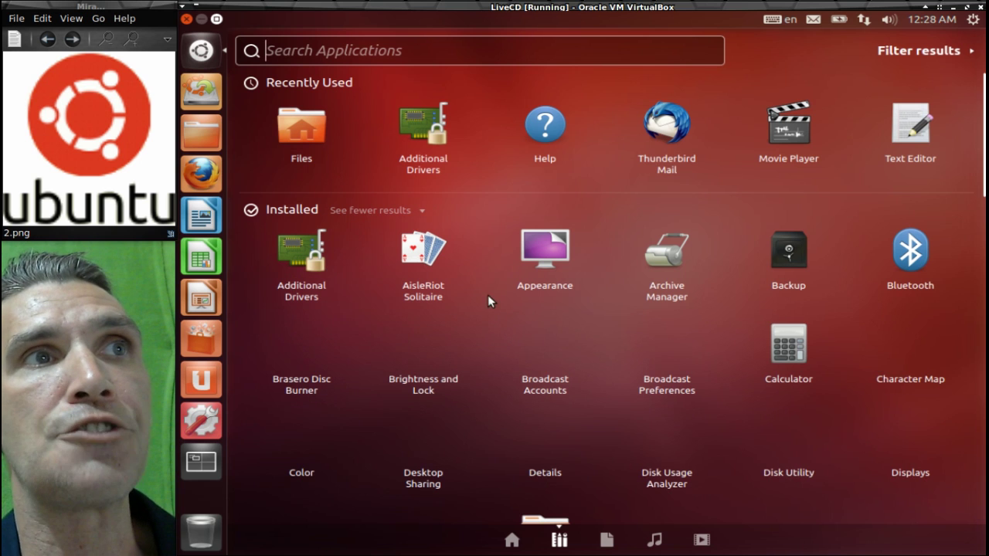
pyautogui.scroll(-1, 496, 223)
pyautogui.scroll(-6, 497, 217)
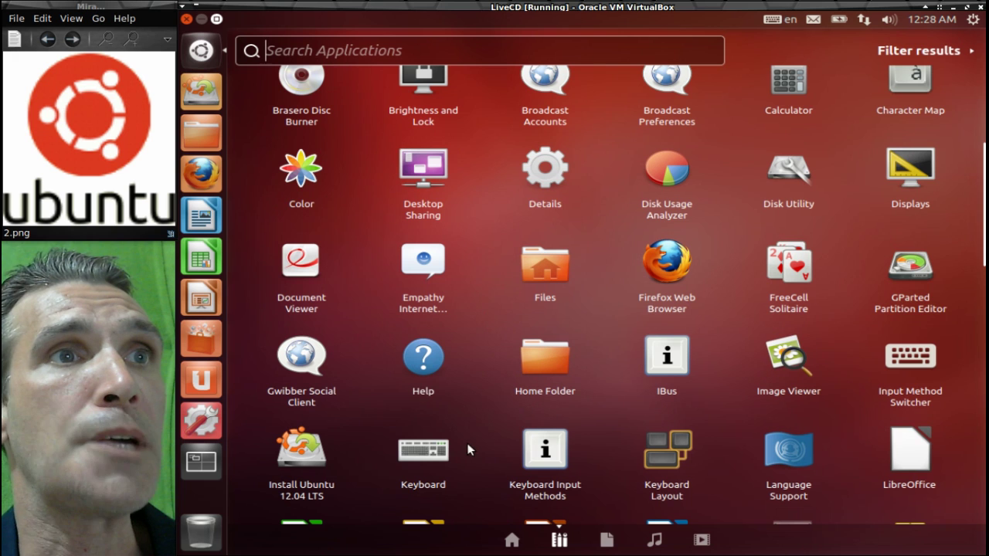
pyautogui.scroll(-6, 495, 219)
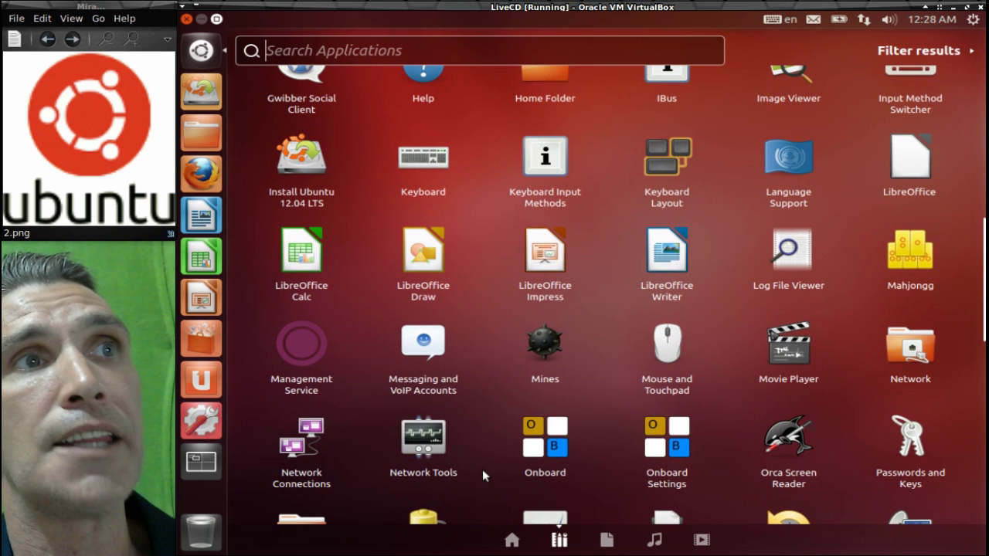
pyautogui.scroll(-1, 491, 451)
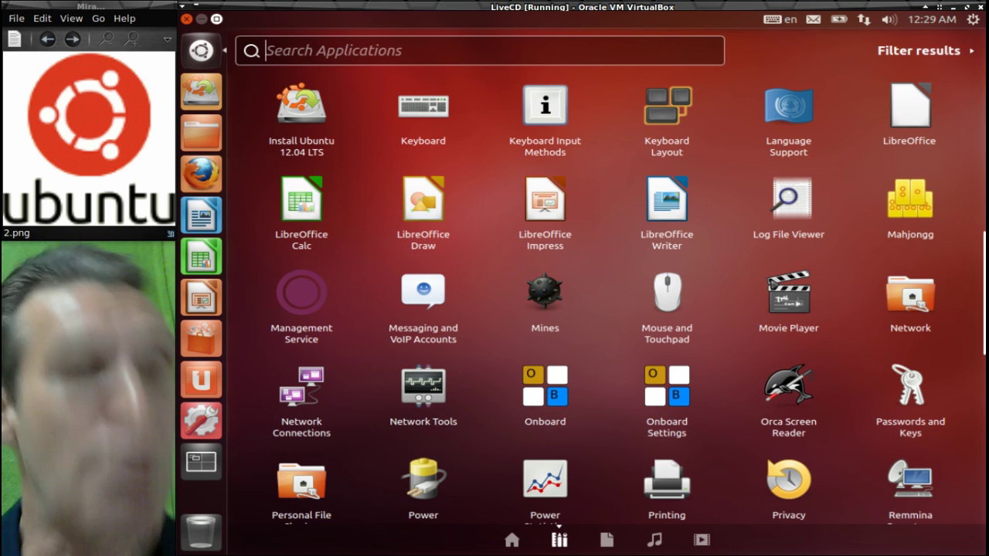
# Search the Dash for 'terminal' and launch the Terminal application
pyautogui.write('ter')
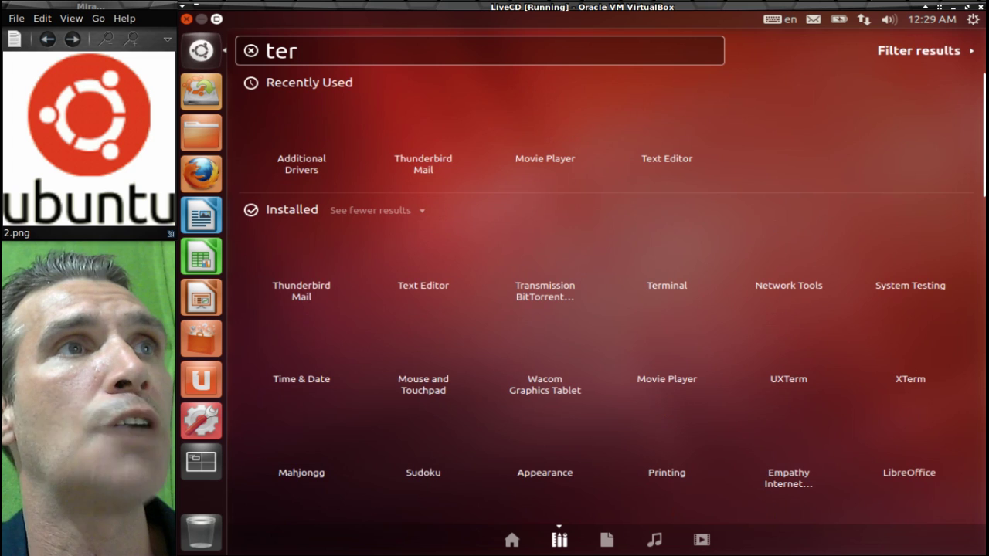
pyautogui.write('minal')
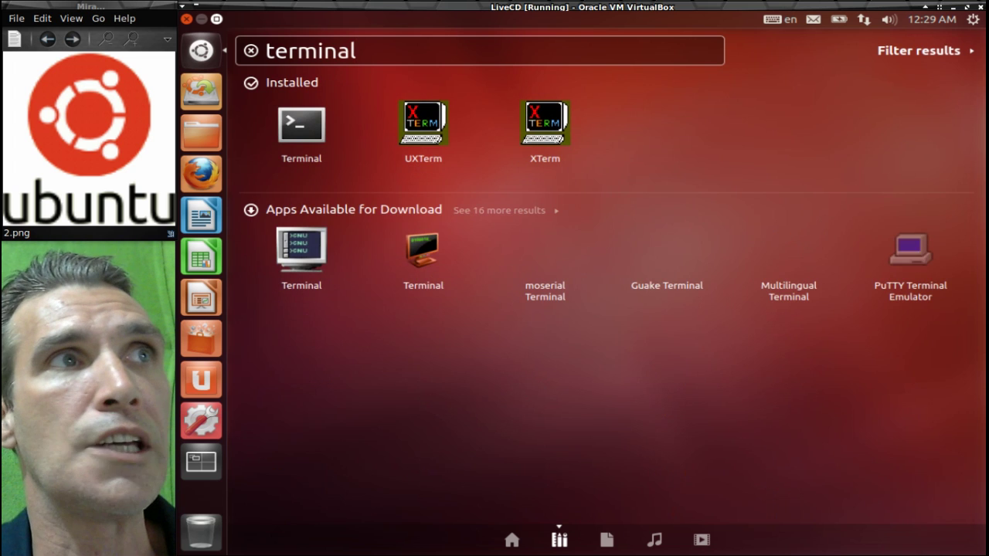
pyautogui.click(298, 142)
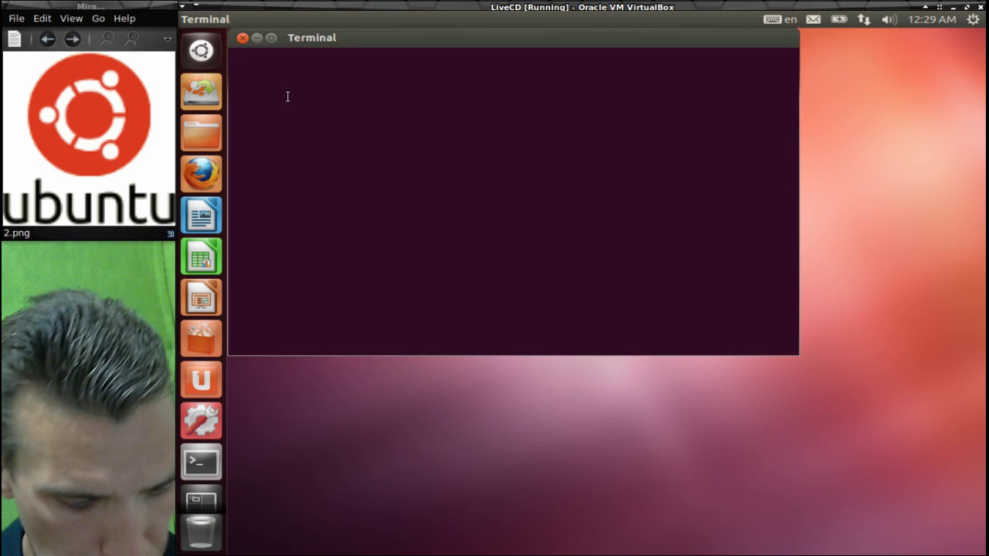
# Enter the command 'sudo apt-get install gnome-panel' in the Terminal
pyautogui.write('sud')
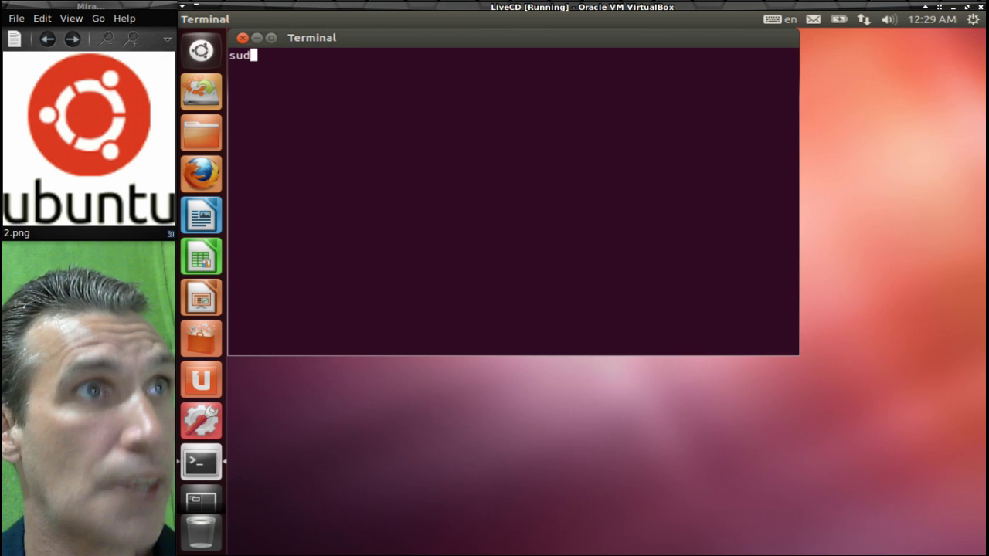
pyautogui.write('o ap')
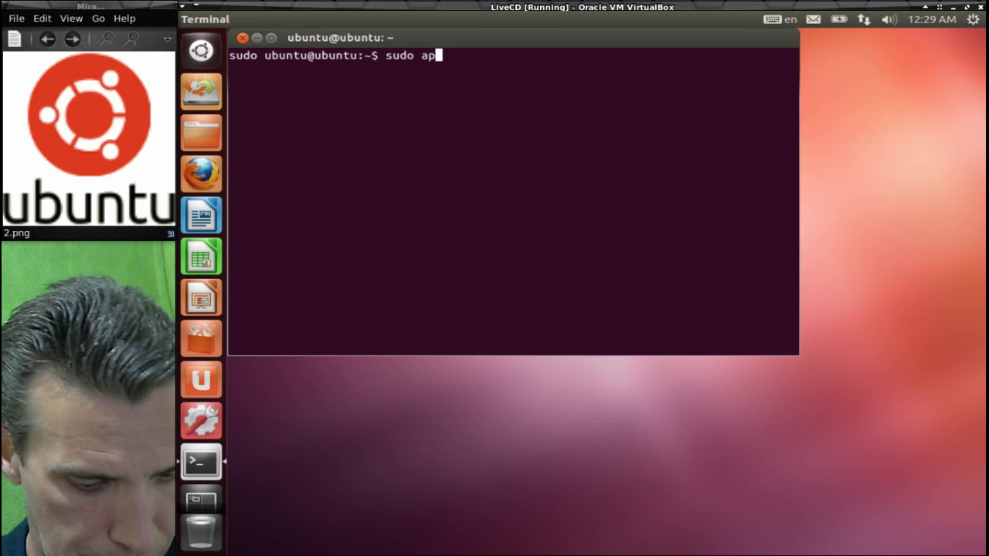
pyautogui.write('t-ge')
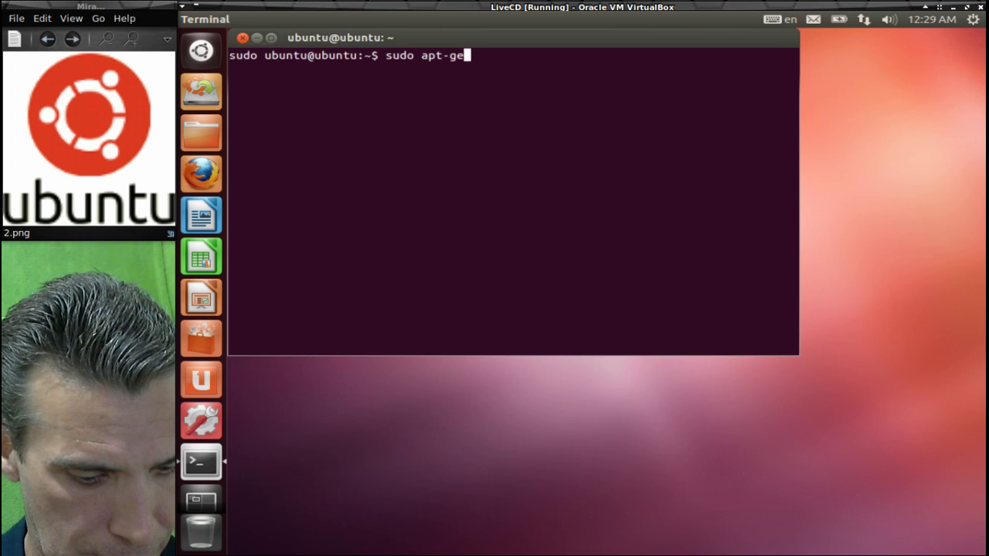
pyautogui.write('t insta')
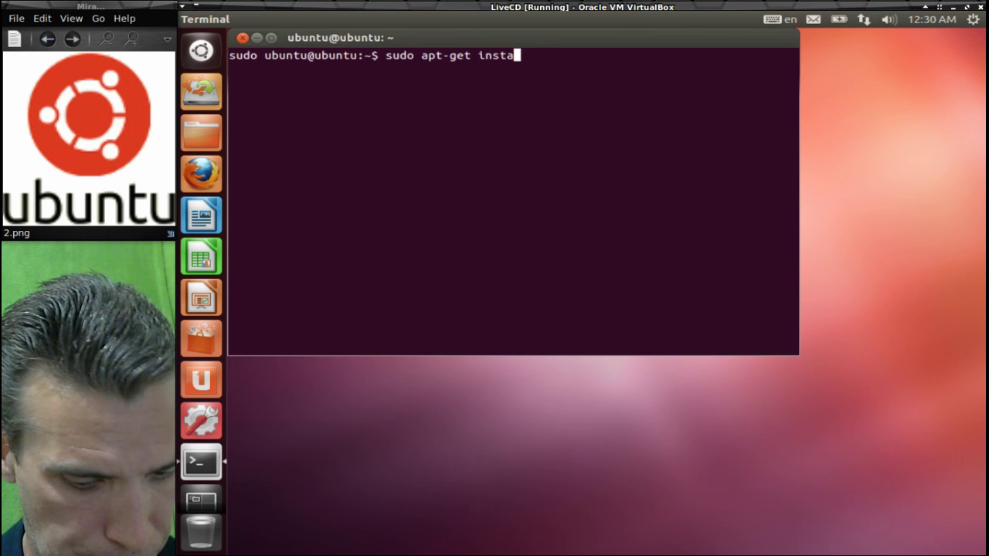
pyautogui.write('ll gnom')
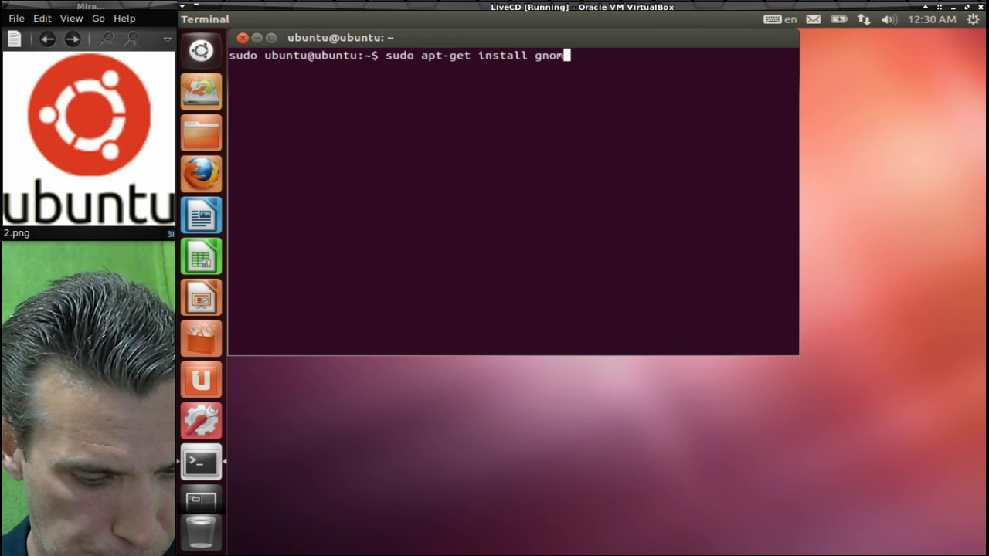
pyautogui.write('e-pan')
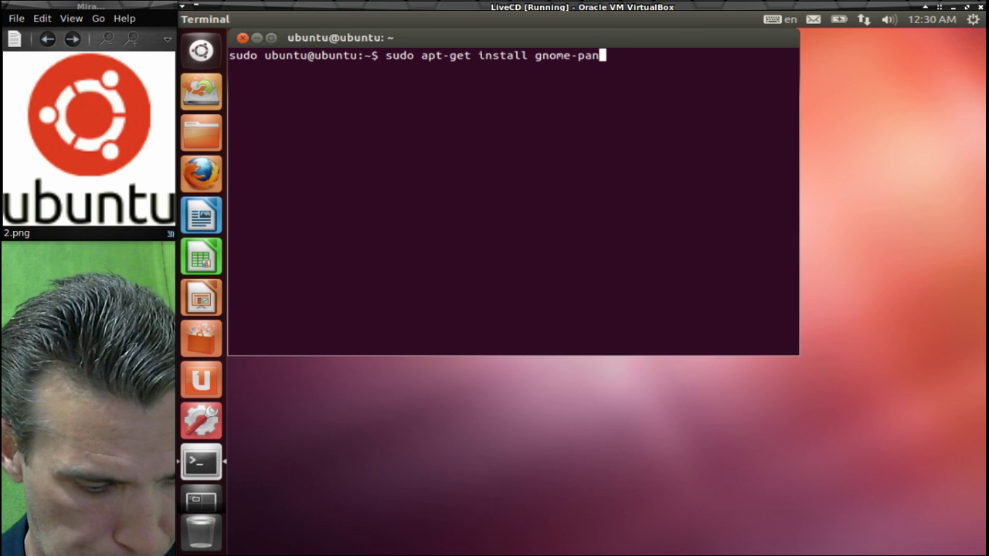
pyautogui.write('el')
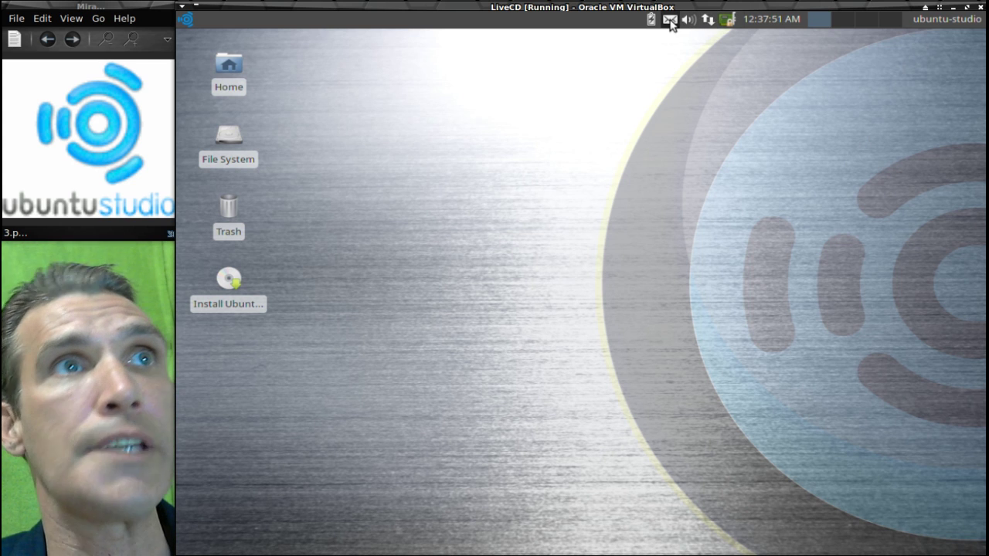
# Open the Ubuntu Studio applications menu from the top-left panel icon
pyautogui.moveTo(648, 29)
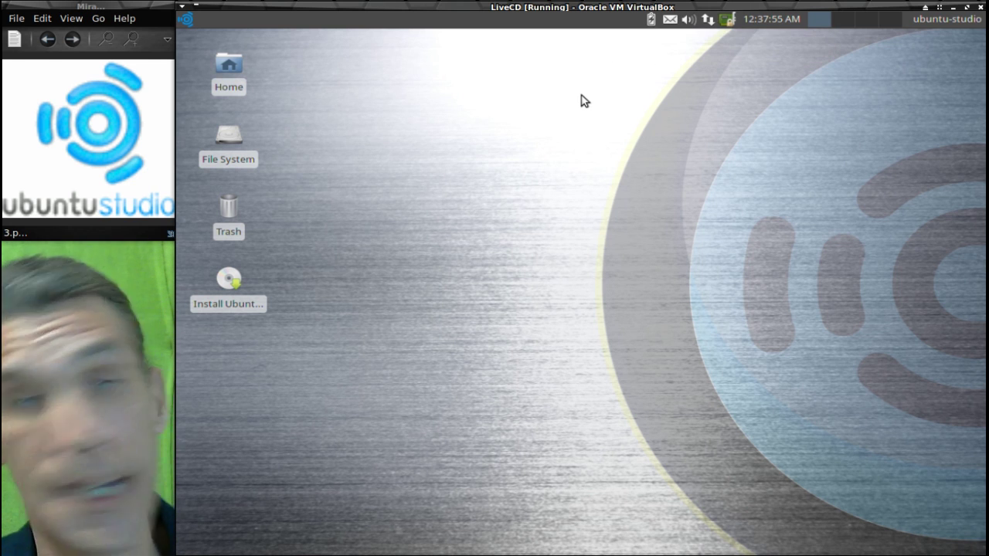
pyautogui.click(187, 21)
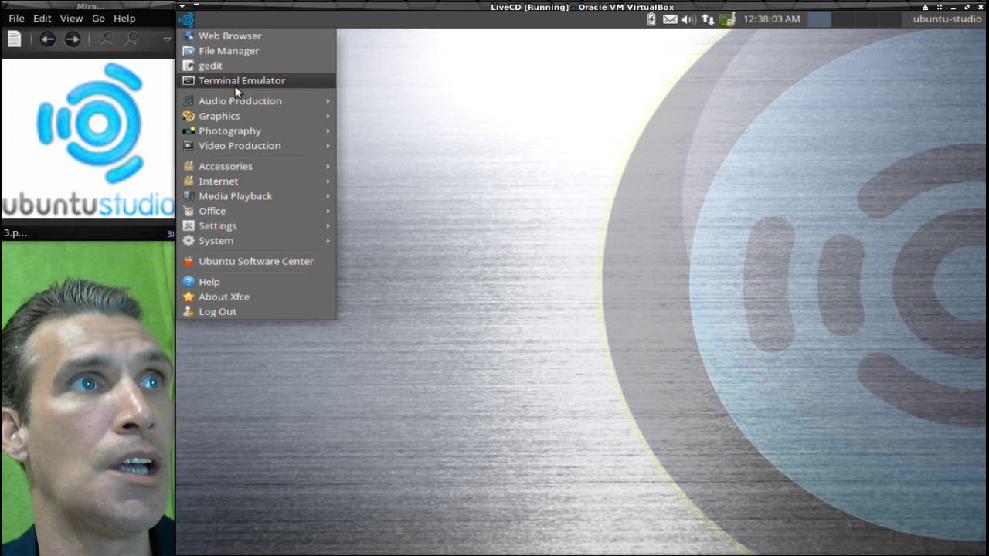
# Browse the Audio Production, Graphics, Video Production, Accessories, Settings and System submenus
pyautogui.moveTo(242, 114)
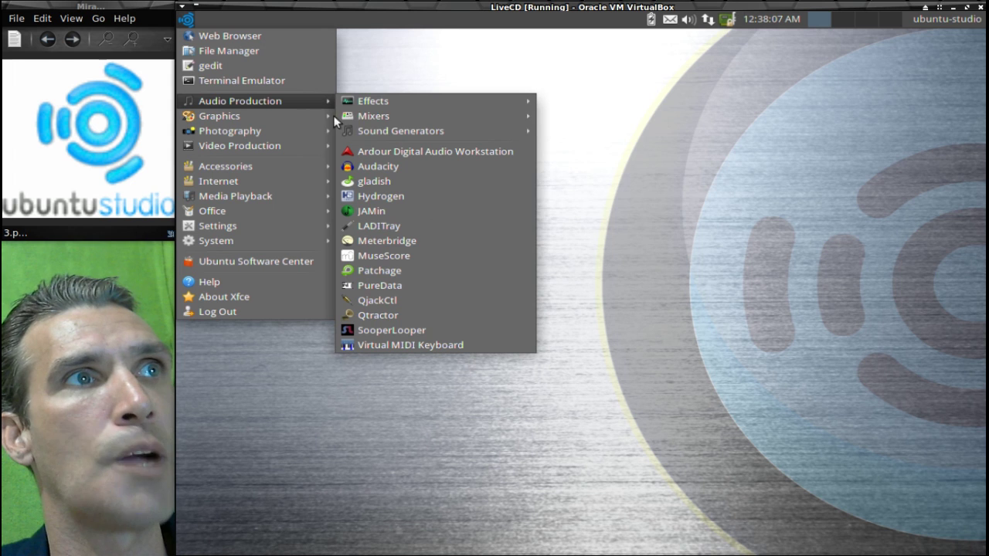
pyautogui.moveTo(379, 105)
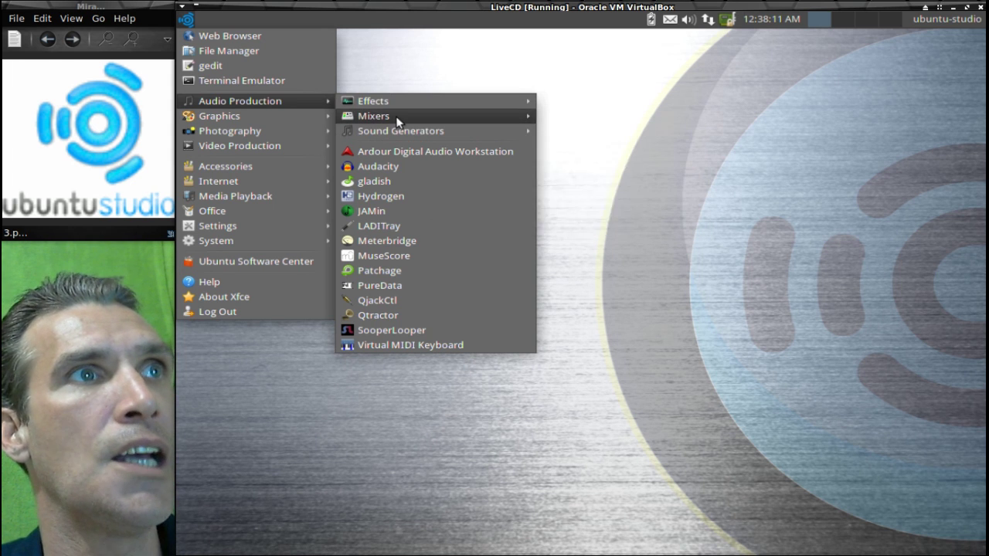
pyautogui.moveTo(398, 121)
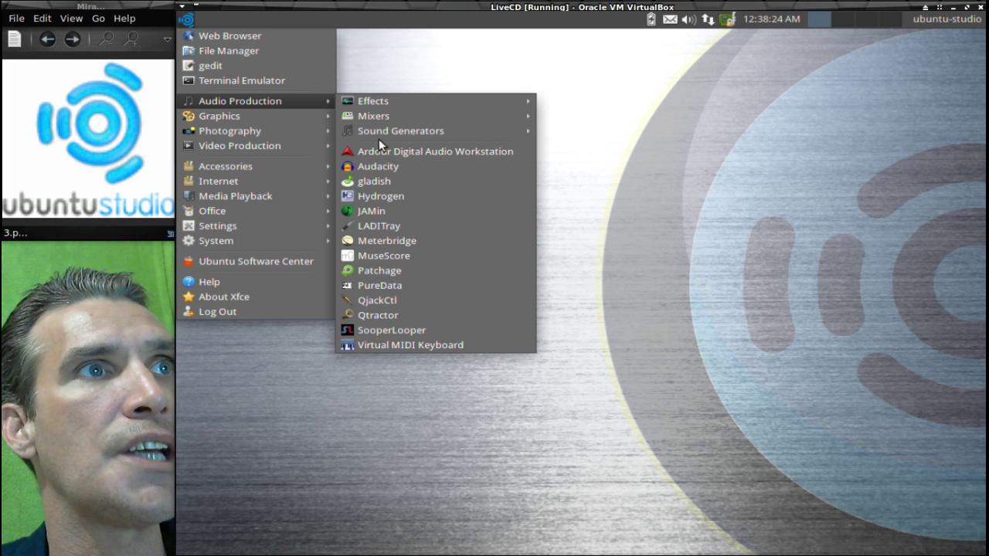
pyautogui.moveTo(319, 120)
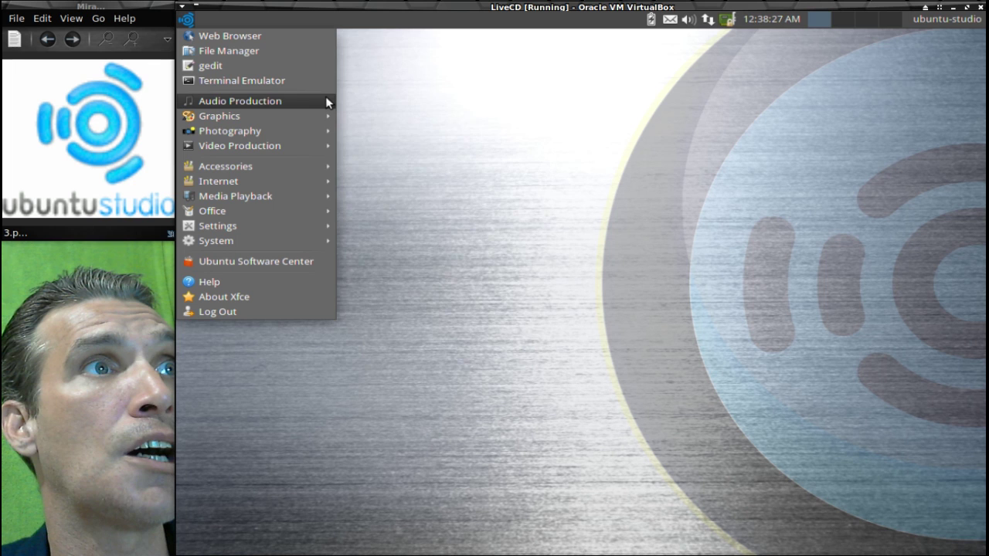
pyautogui.moveTo(325, 96)
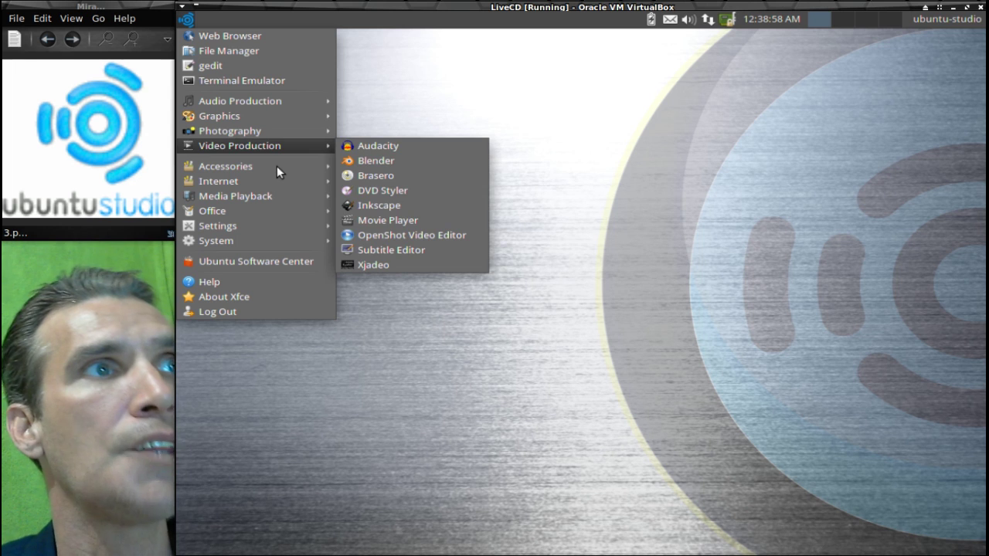
pyautogui.moveTo(265, 167)
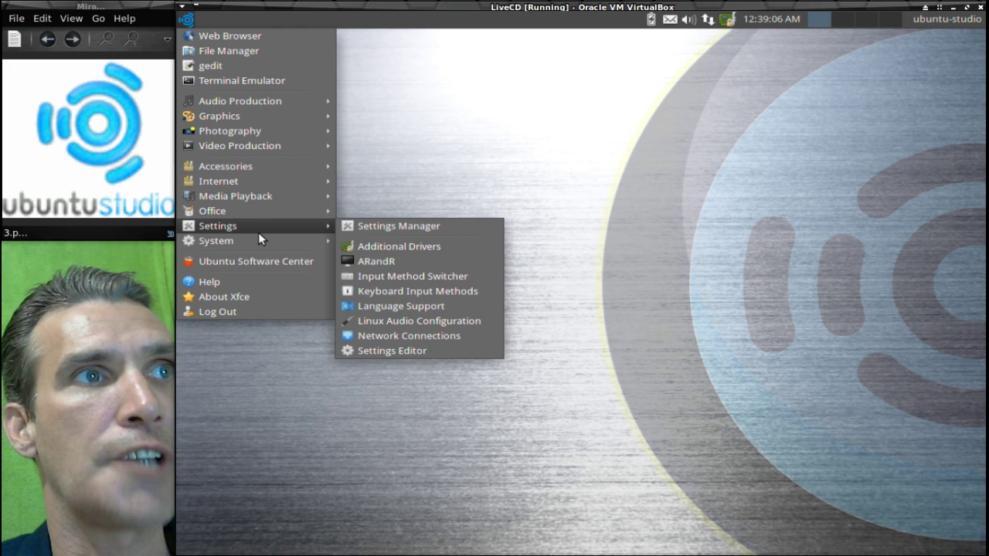
pyautogui.moveTo(259, 234)
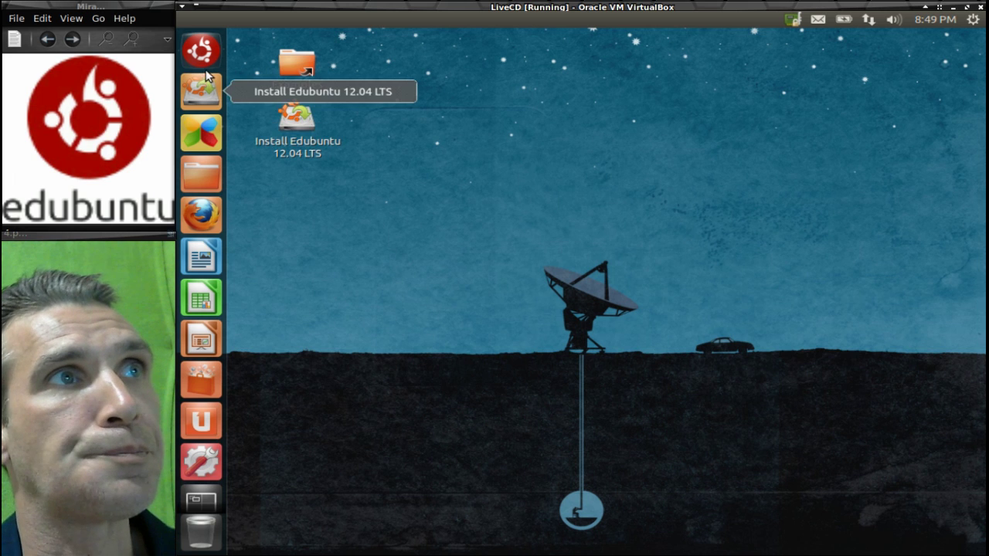
# Bring up the Edubuntu Dash with the Super key, showing Recent Apps
pyautogui.press('super')
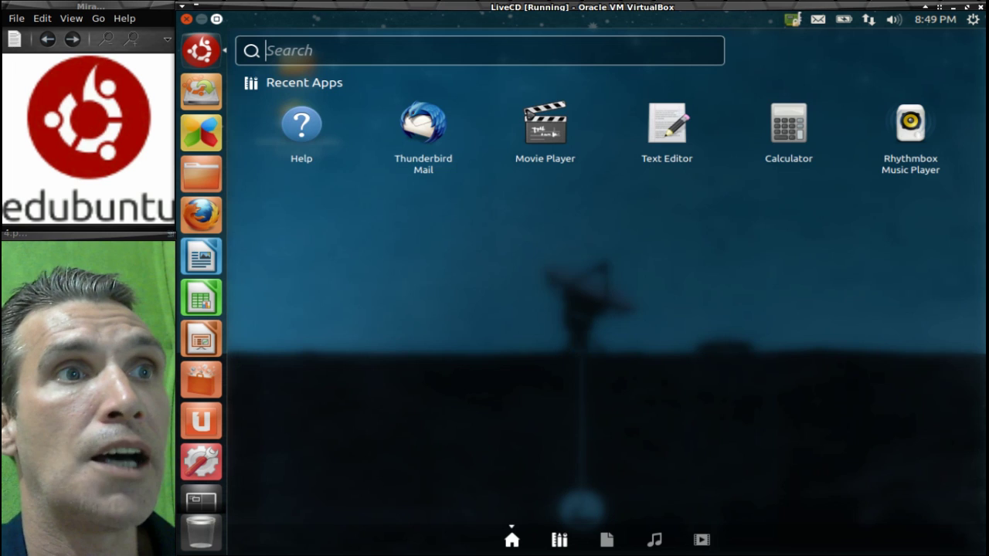
# Switch the Dash to Applications, expand 'See 15 more results' for Education, and scroll the grid
pyautogui.click(556, 539)
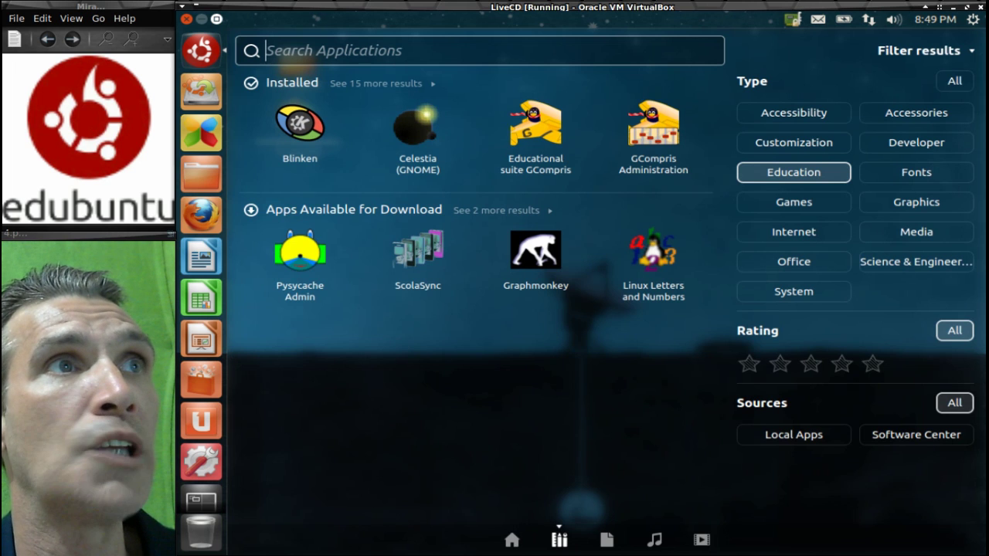
pyautogui.click(378, 85)
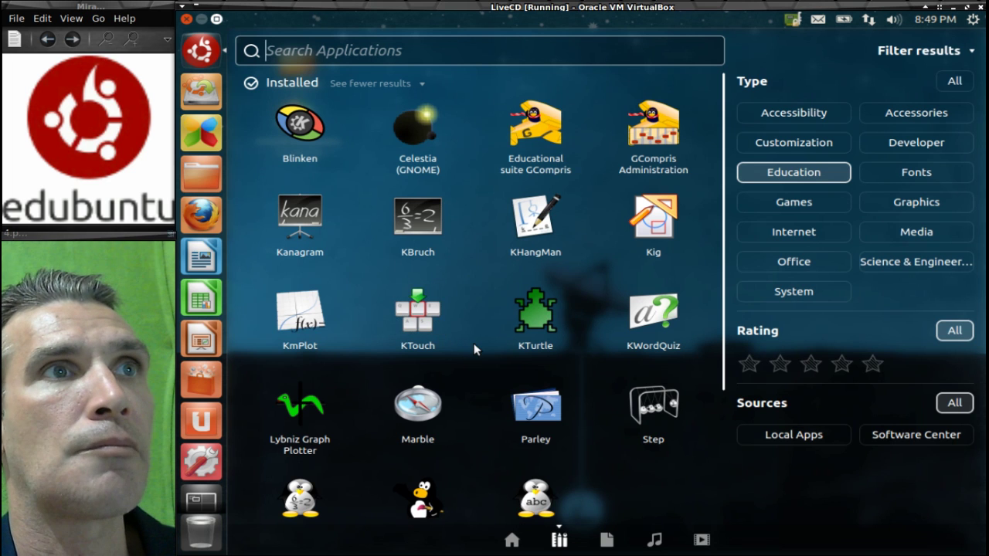
pyautogui.scroll(-3, 465, 305)
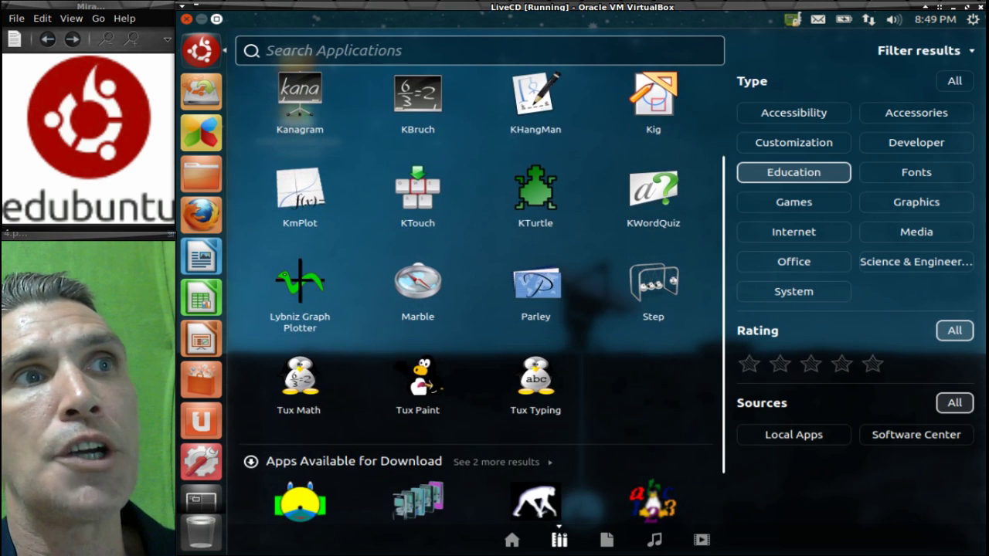
pyautogui.scroll(-2, 483, 282)
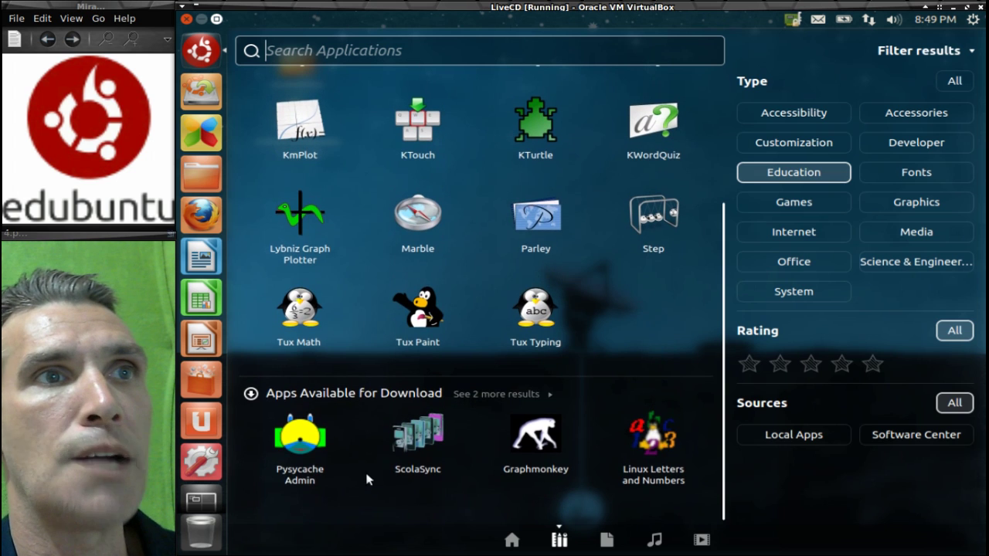
pyautogui.scroll(-1, 369, 479)
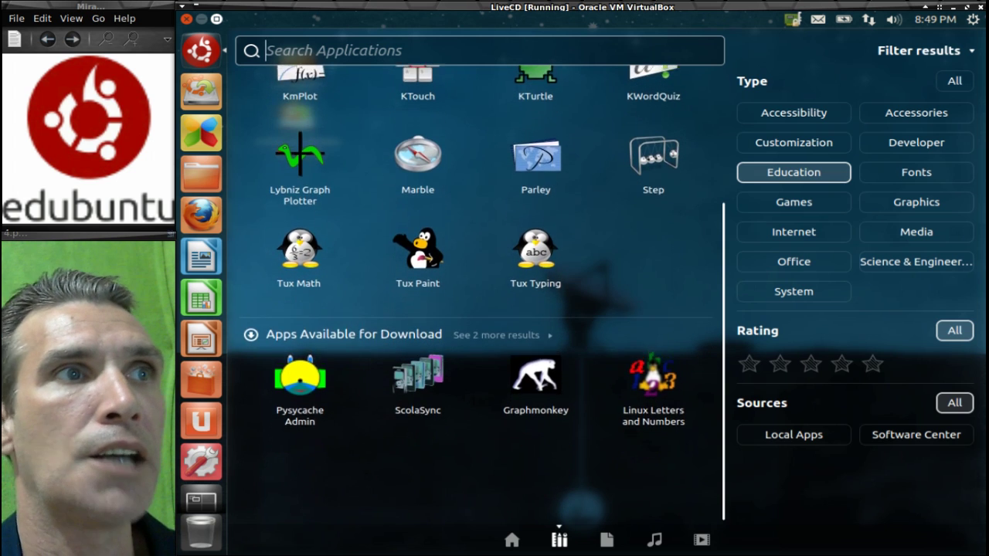
pyautogui.scroll(1, 475, 282)
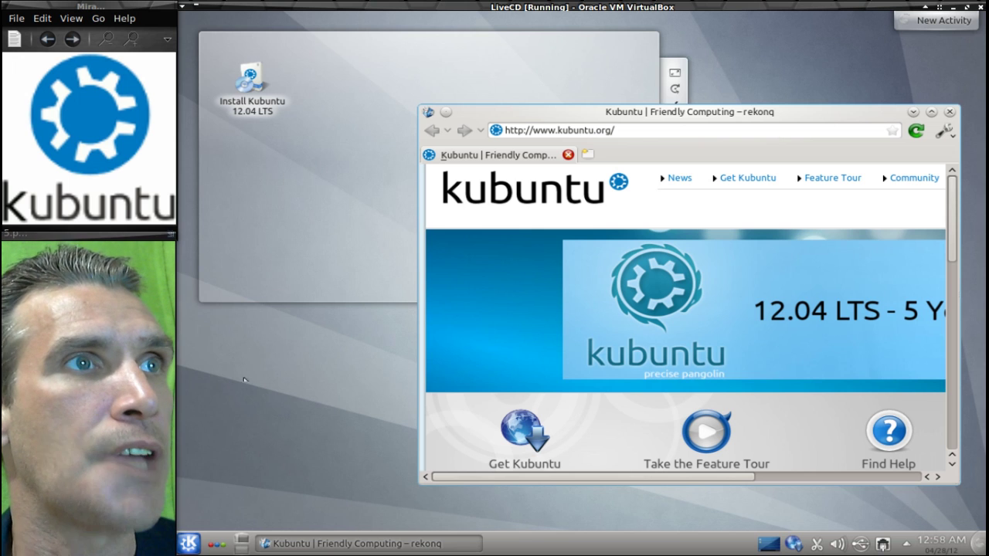
# Switch the K menu to Application Launcher style, try it, then revert to Classic Menu Style
pyautogui.click(190, 544)
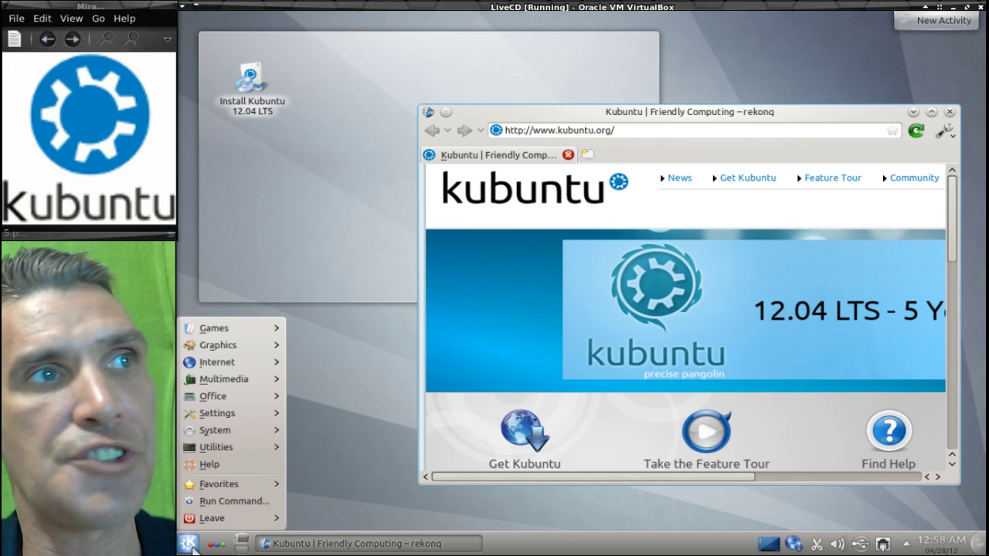
pyautogui.click(192, 545)
pyautogui.rightClick(193, 546)
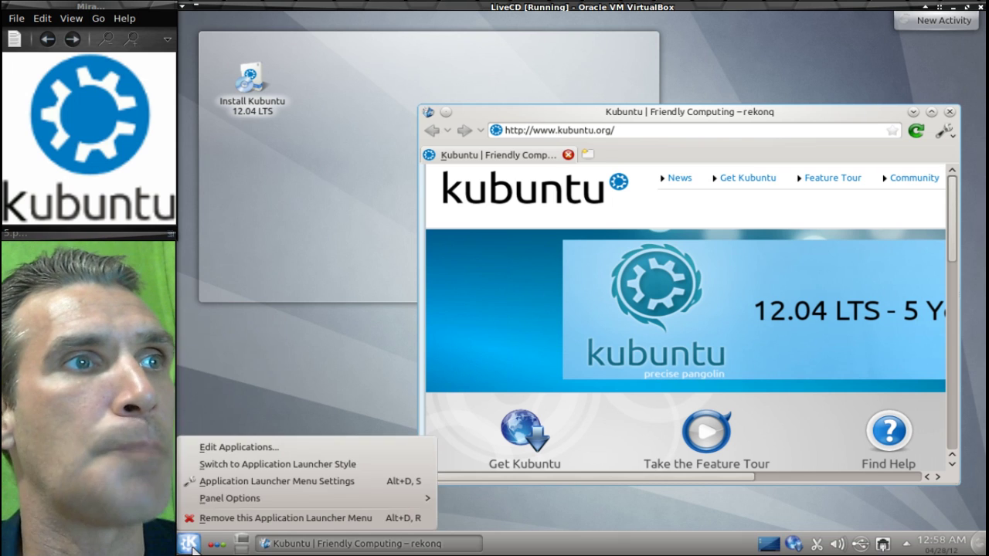
pyautogui.click(265, 466)
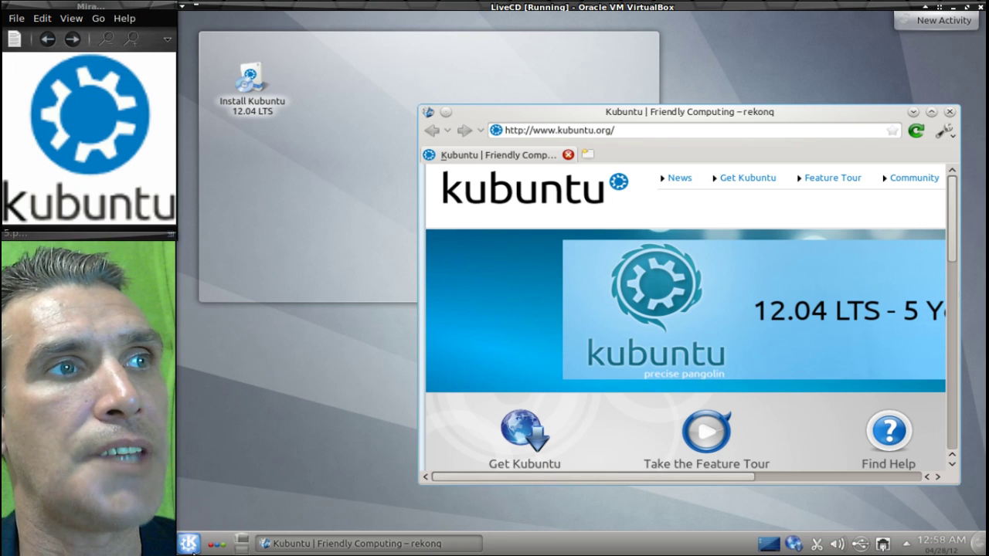
pyautogui.click(192, 546)
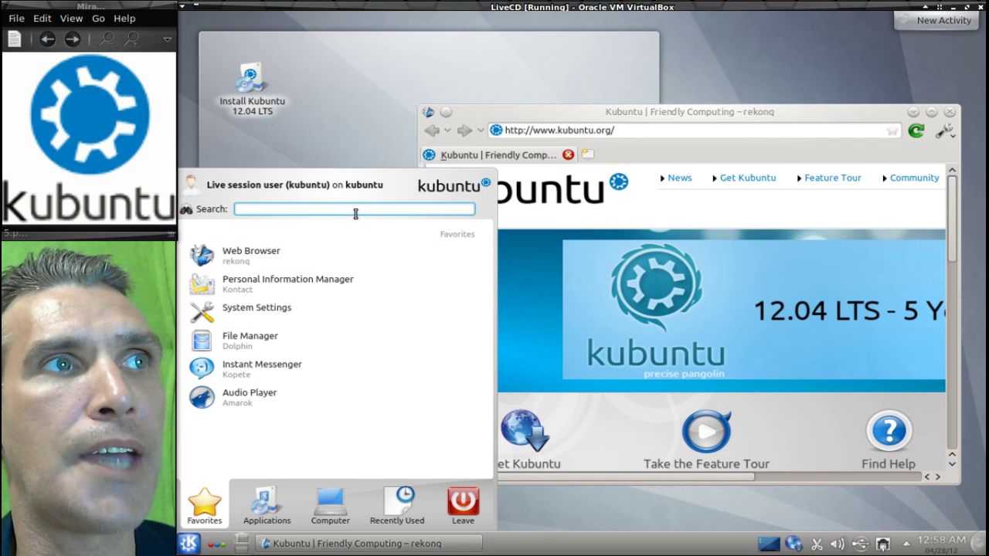
pyautogui.rightClick(194, 541)
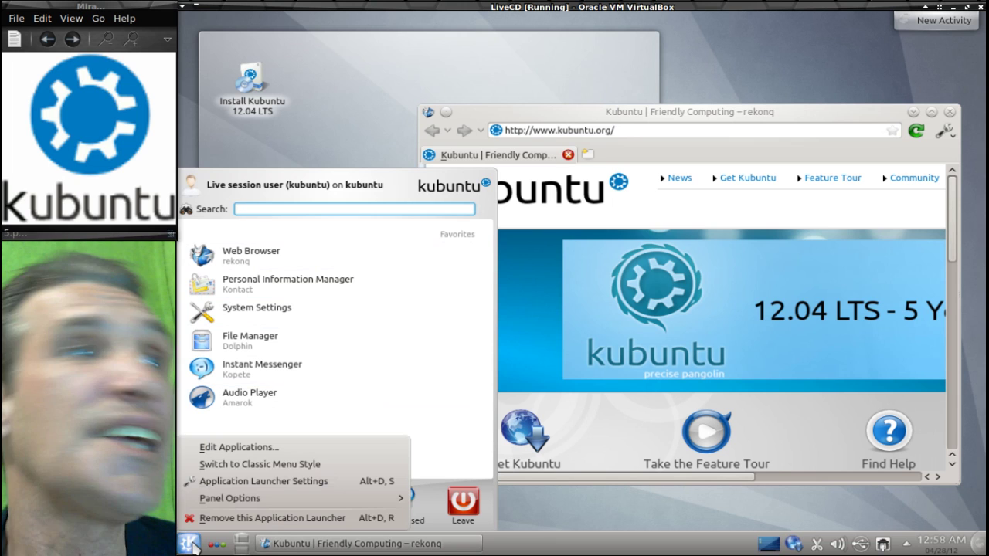
pyautogui.click(236, 466)
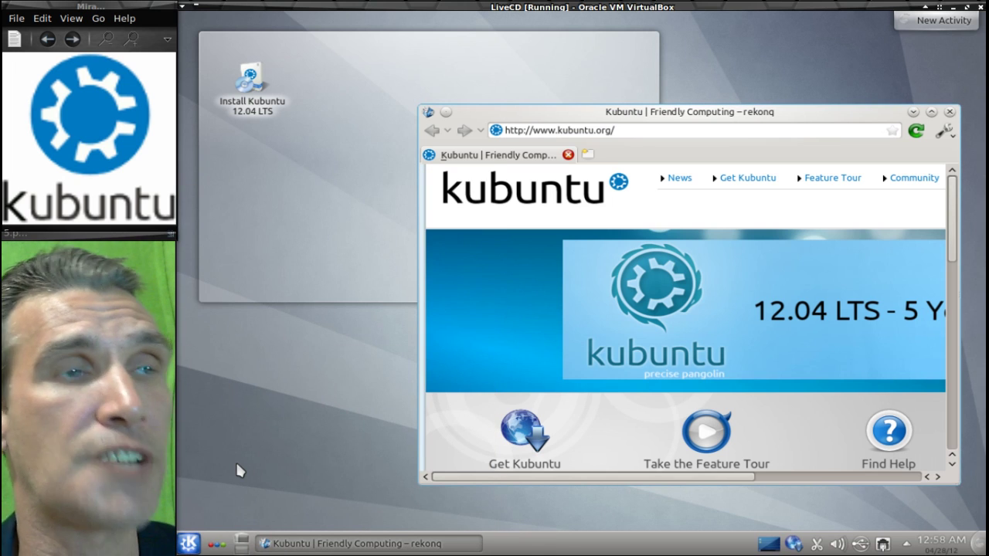
pyautogui.click(189, 543)
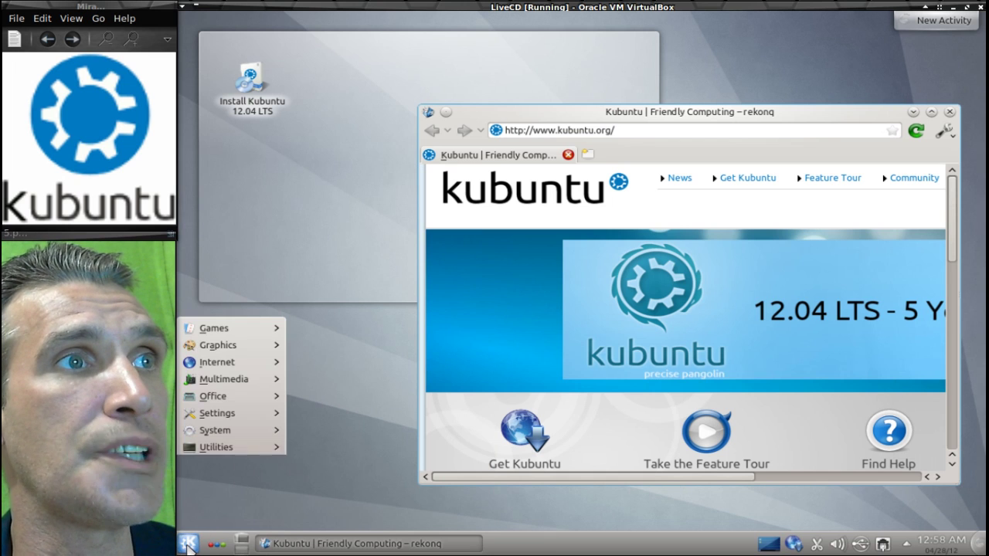
pyautogui.moveTo(250, 416)
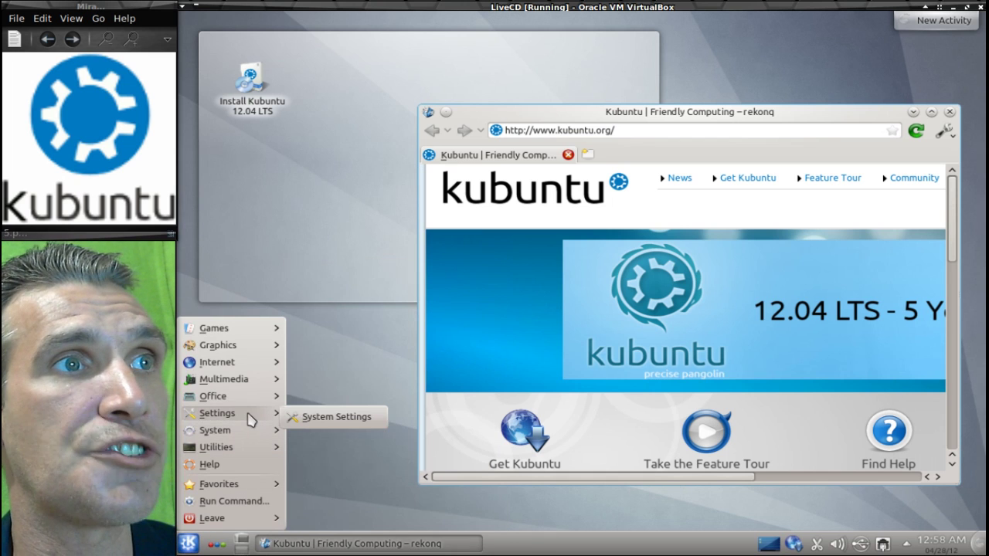
pyautogui.click(344, 418)
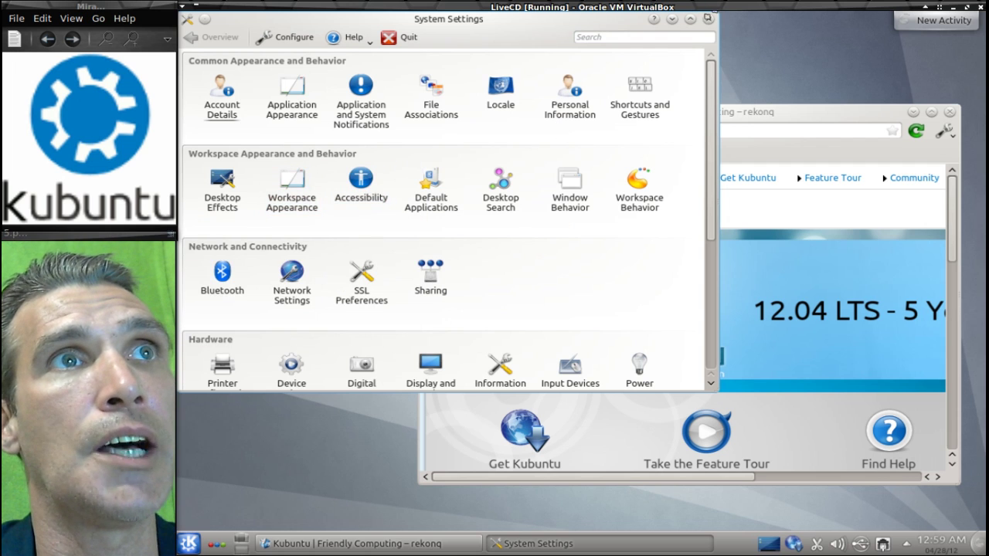
pyautogui.click(708, 20)
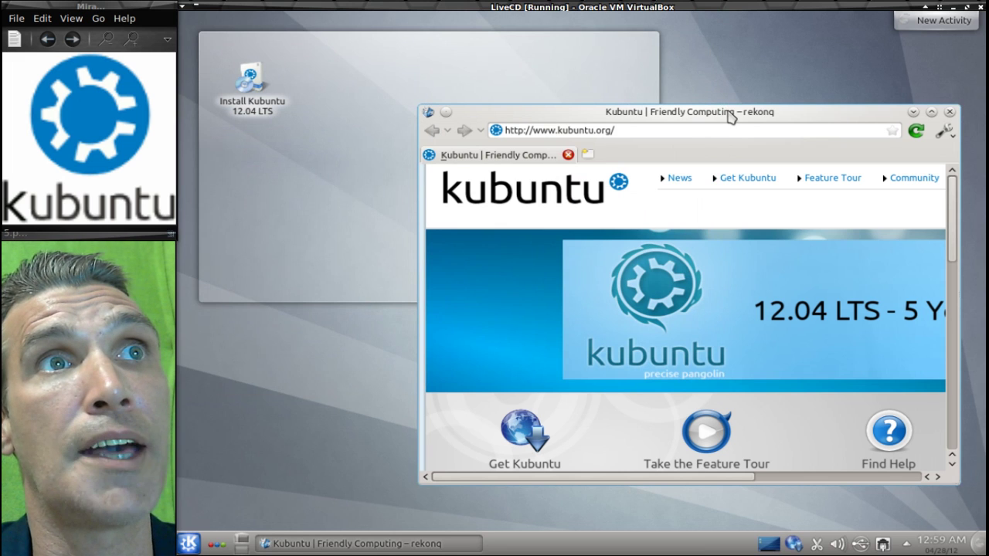
pyautogui.moveTo(727, 111); pyautogui.dragTo(526, 38)
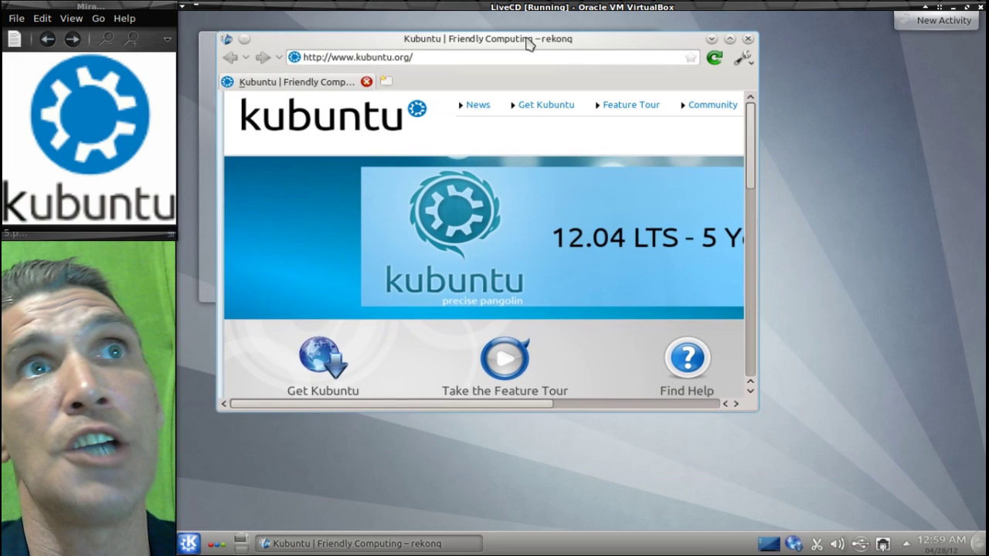
pyautogui.click(954, 22)
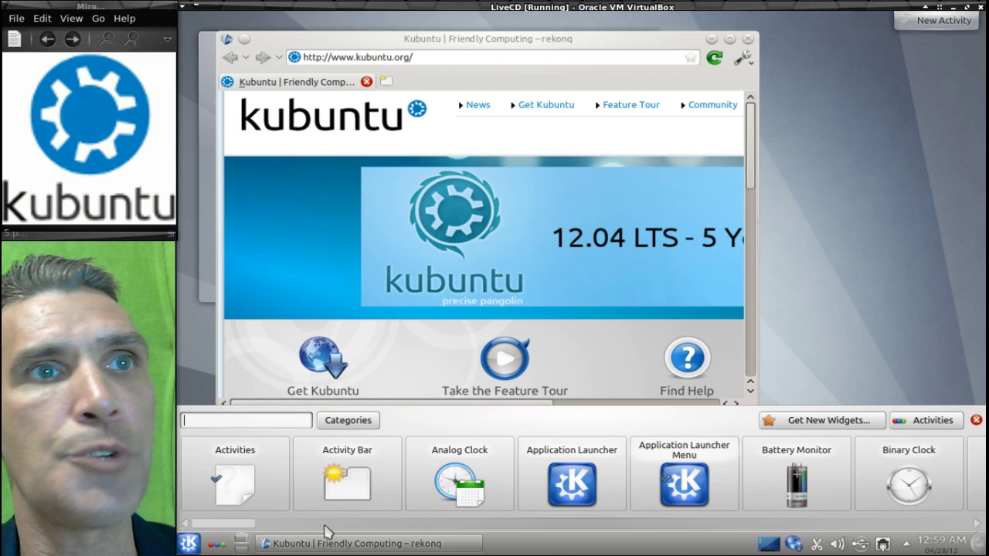
pyautogui.moveTo(444, 528)
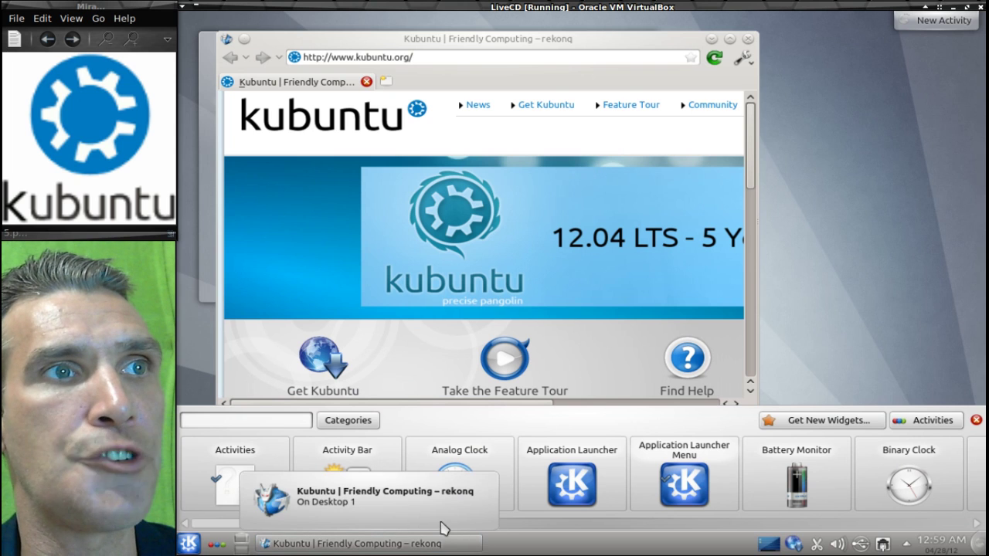
pyautogui.scroll(-5, 516, 530)
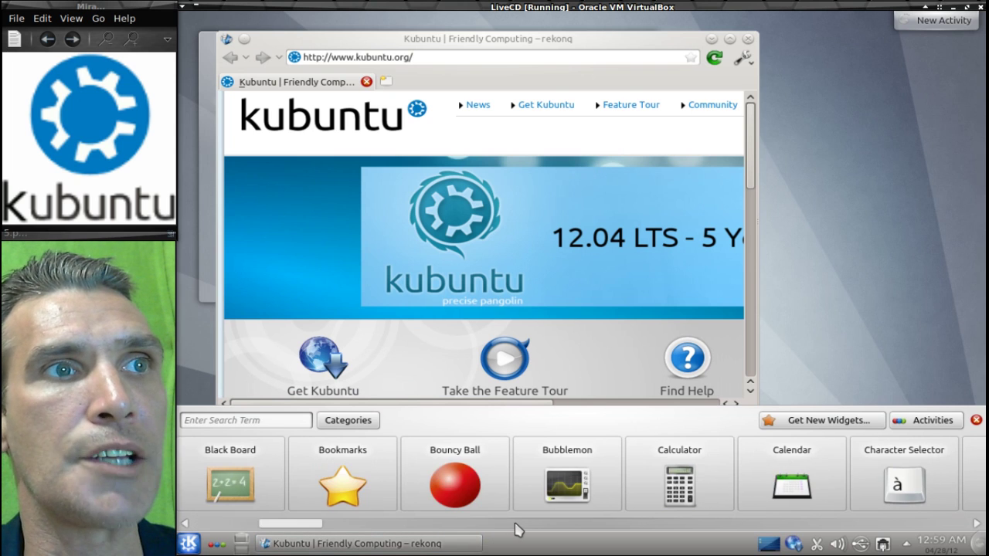
pyautogui.scroll(-3, 516, 530)
pyautogui.scroll(-3, 516, 529)
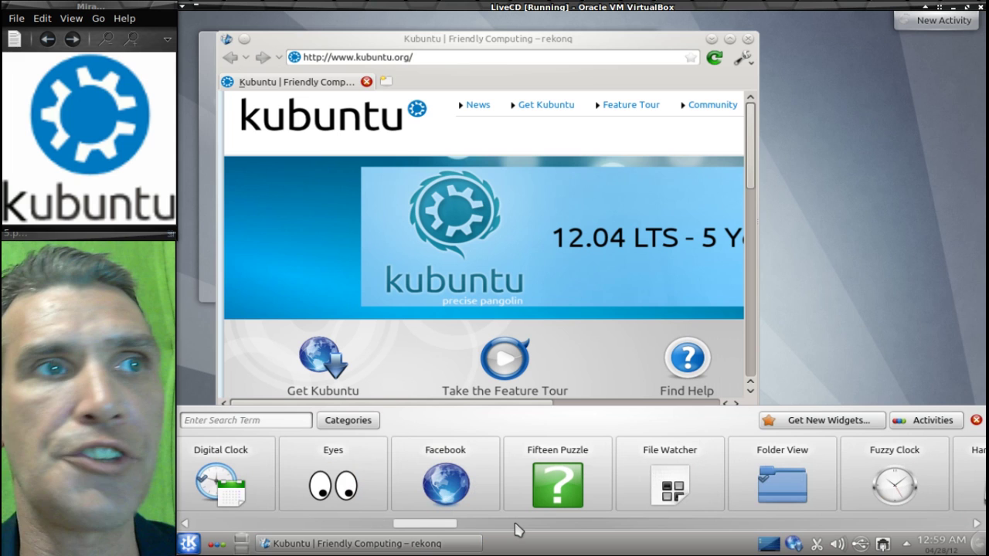
pyautogui.scroll(-5, 541, 530)
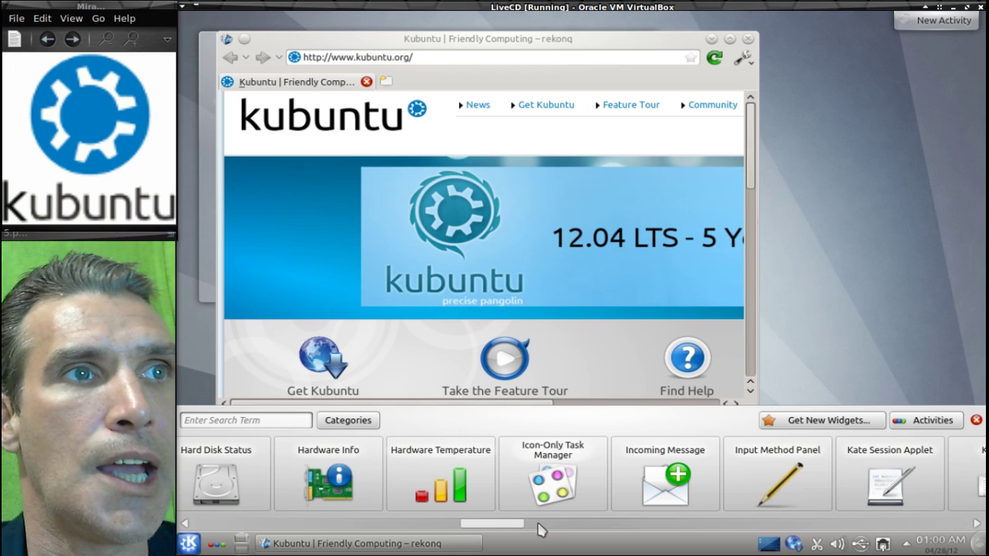
# Page through the widgets from Keyboard to Trashcan–Window Menubar, then drag back to Community–Eyes
pyautogui.click(590, 527)
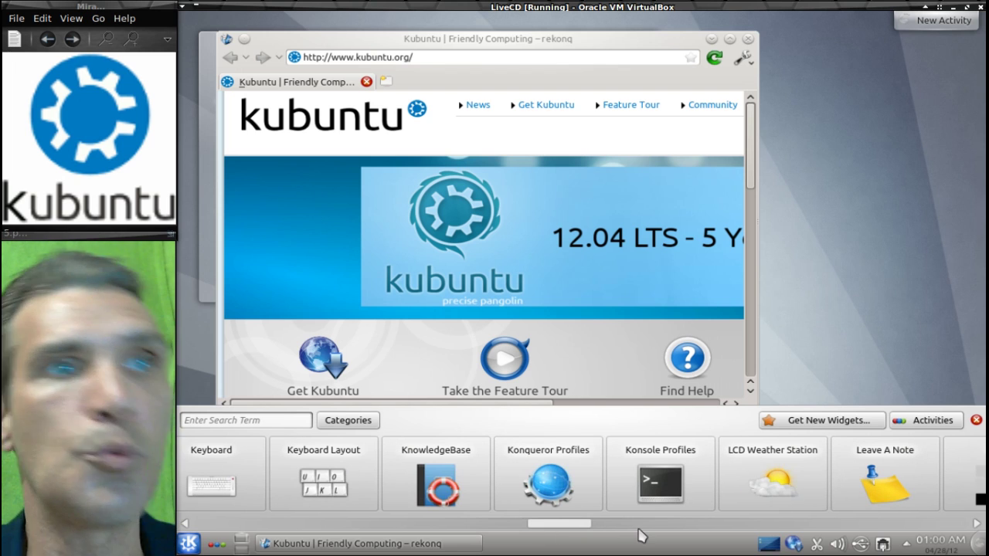
pyautogui.click(639, 525)
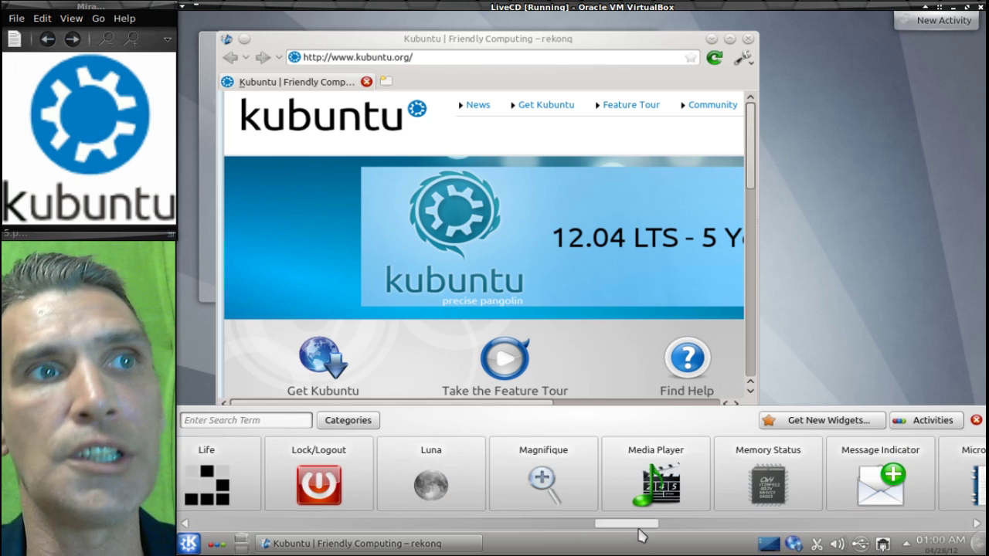
pyautogui.click(682, 526)
pyautogui.click(765, 526)
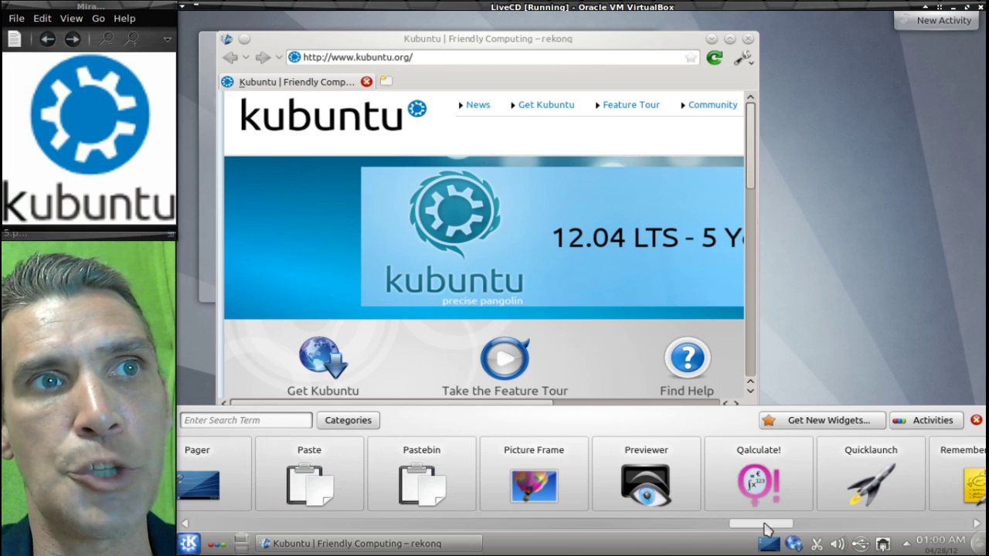
pyautogui.click(825, 530)
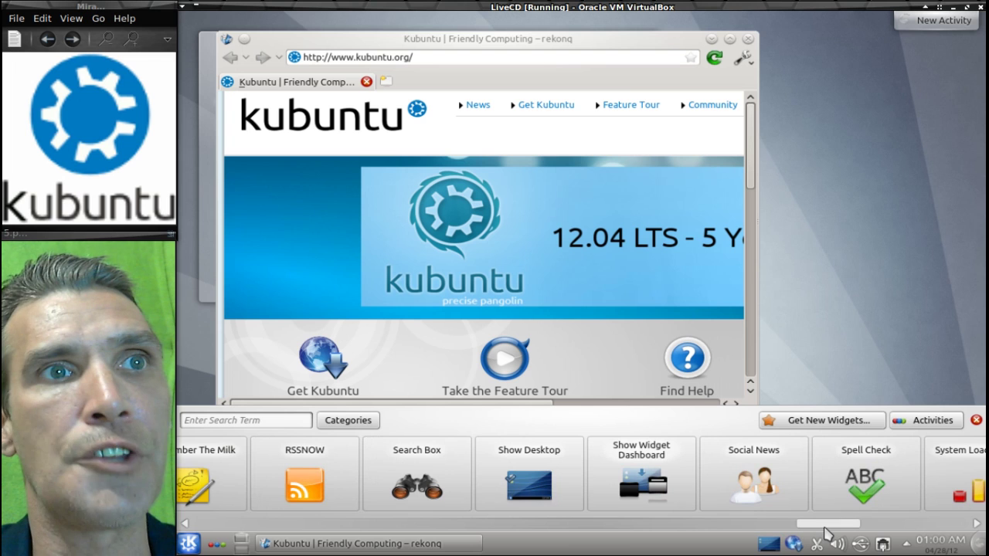
pyautogui.click(876, 528)
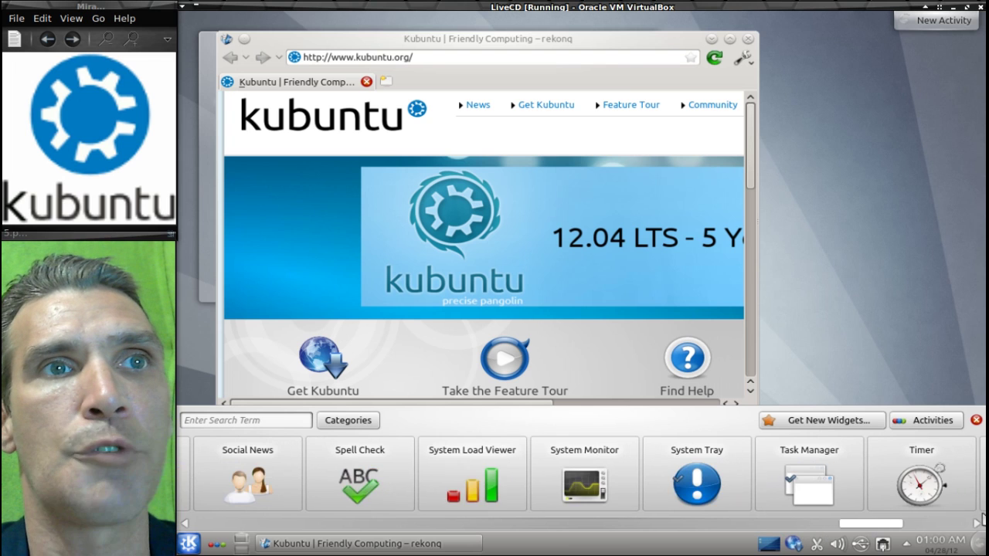
pyautogui.click(982, 522)
pyautogui.moveTo(904, 527); pyautogui.dragTo(180, 543)
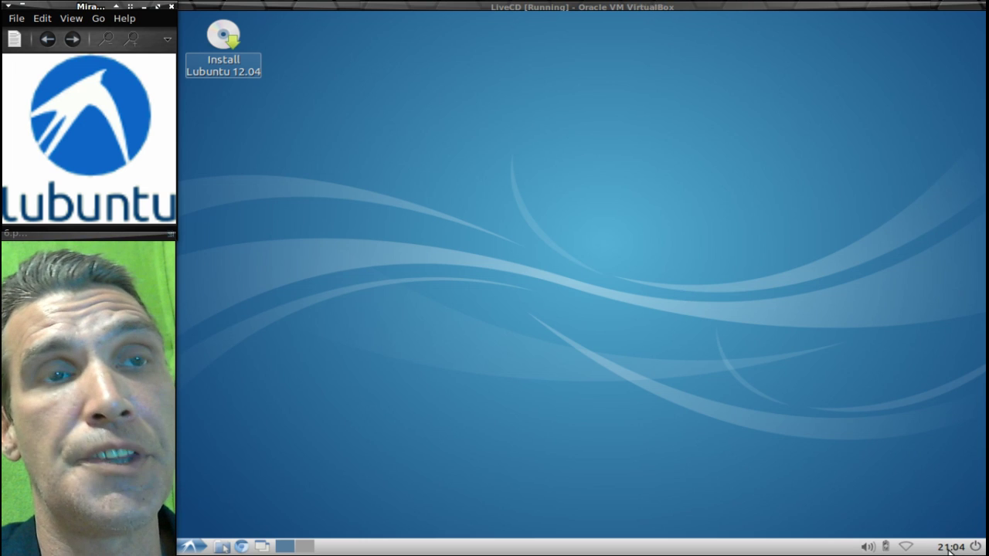
# Wait while the Lubuntu 12.04 live desktop boots and its wired network connects
pyautogui.moveTo(948, 549)
pyautogui.moveTo(906, 548)
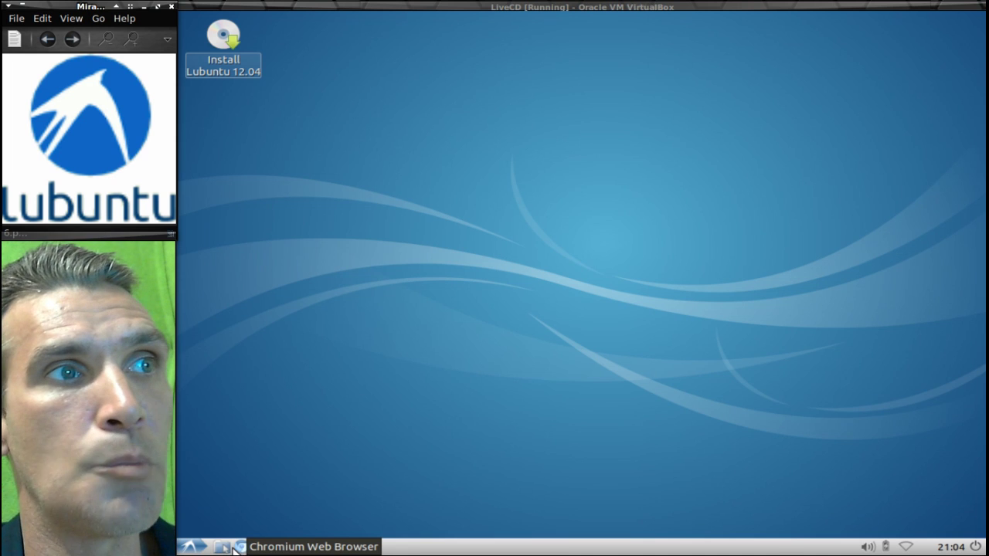
# Open Lubuntu's start menu and show the Accessories, Office and System Tools submenus
pyautogui.click(193, 547)
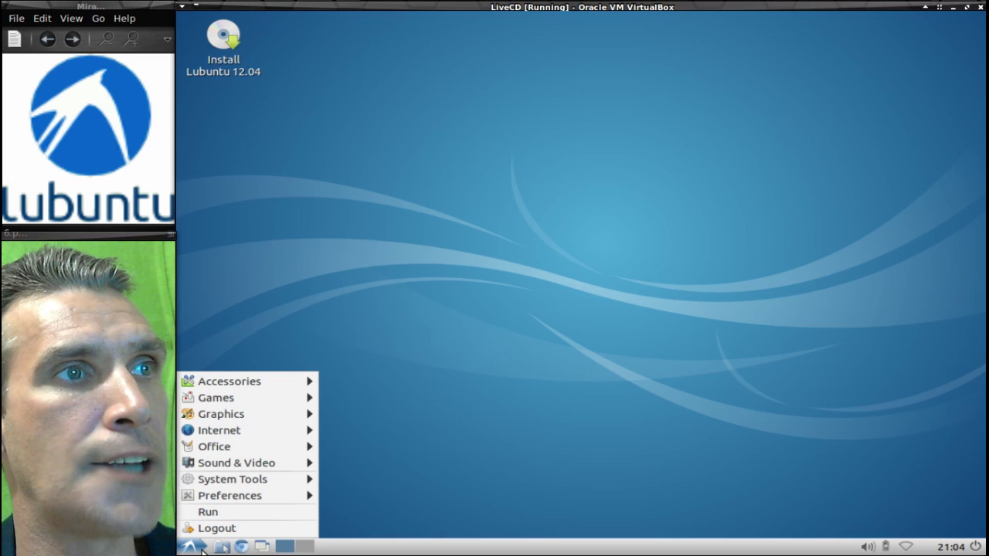
pyautogui.moveTo(261, 374)
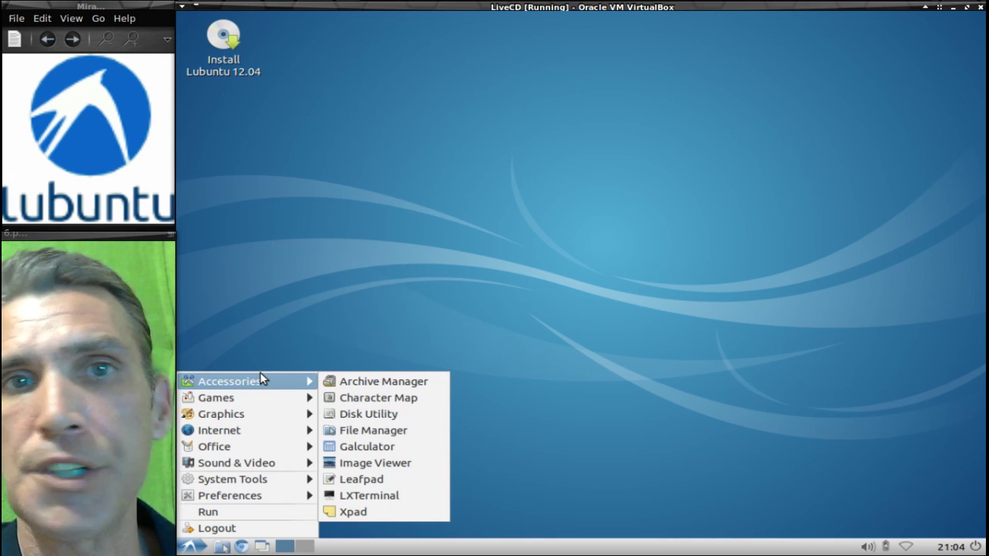
pyautogui.moveTo(268, 404)
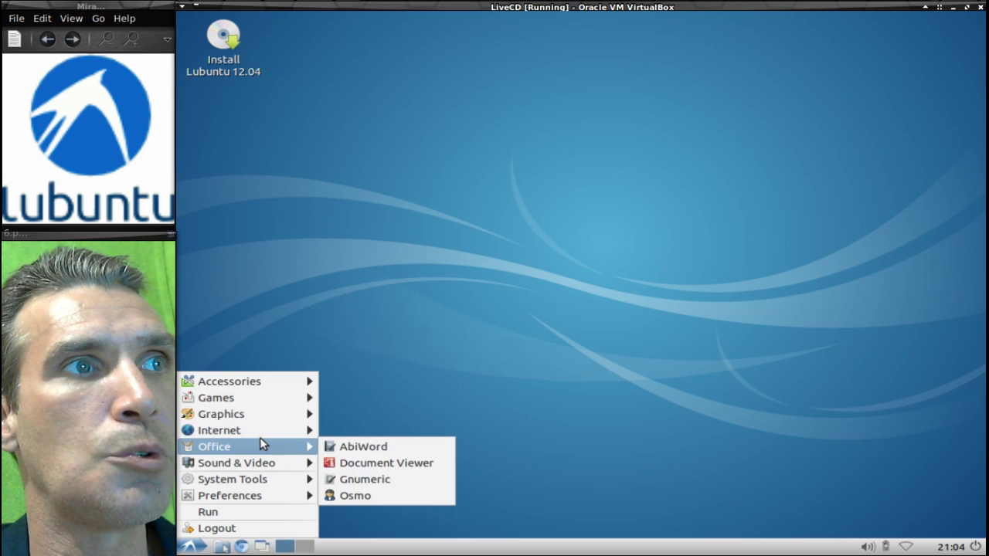
pyautogui.moveTo(270, 453)
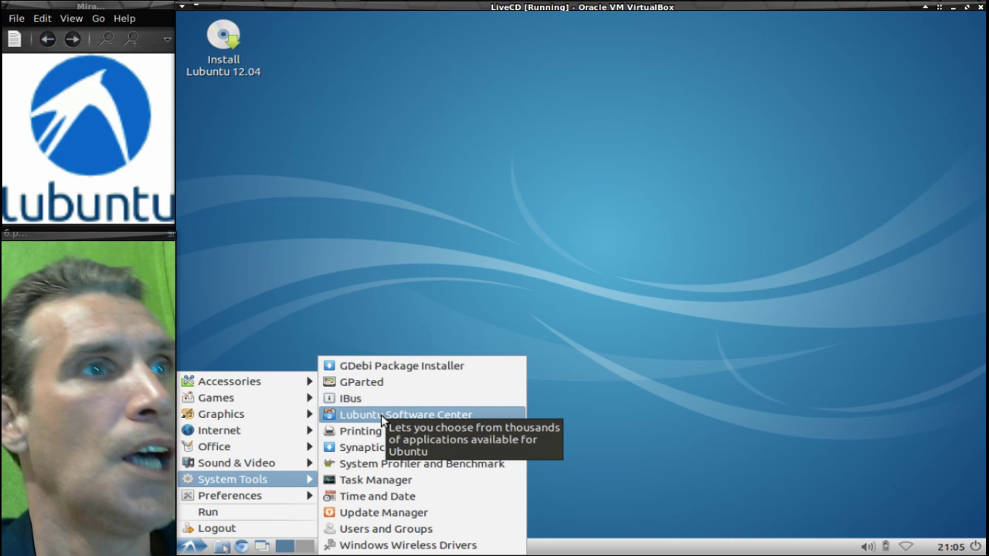
# Review both tabs of Lubuntu's Desktop Preferences, then open the taskbar's Add / Remove Panel Items
pyautogui.click(655, 191)
pyautogui.rightClick(659, 191)
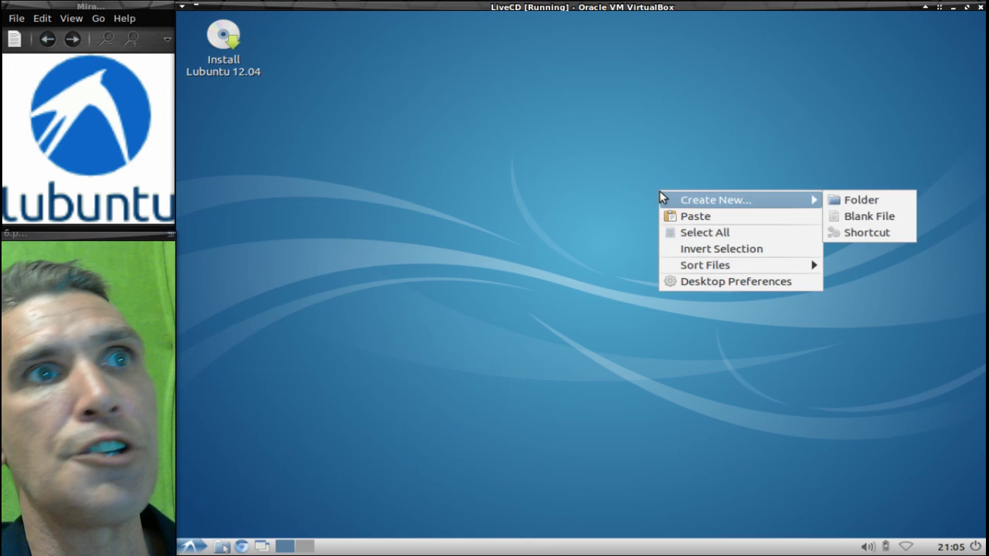
pyautogui.click(694, 282)
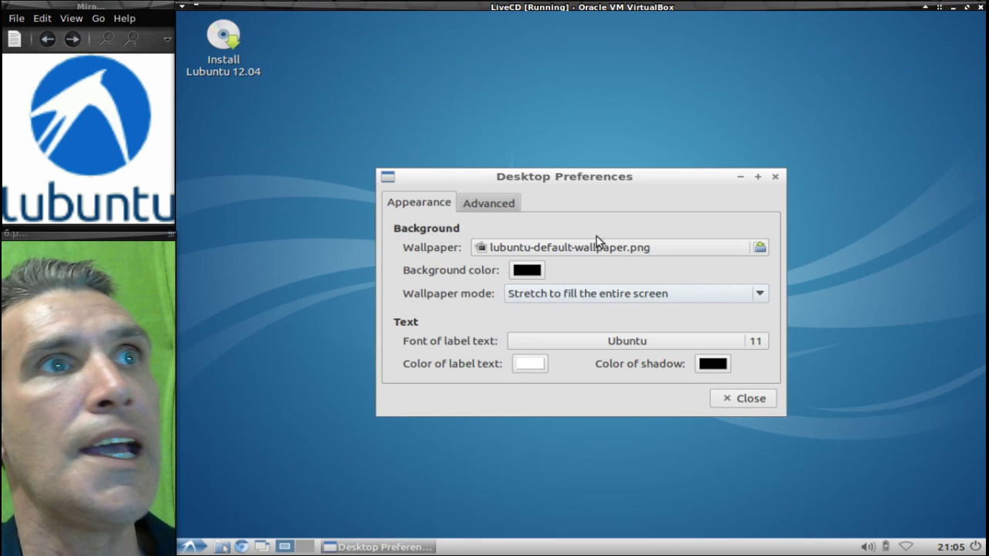
pyautogui.click(506, 205)
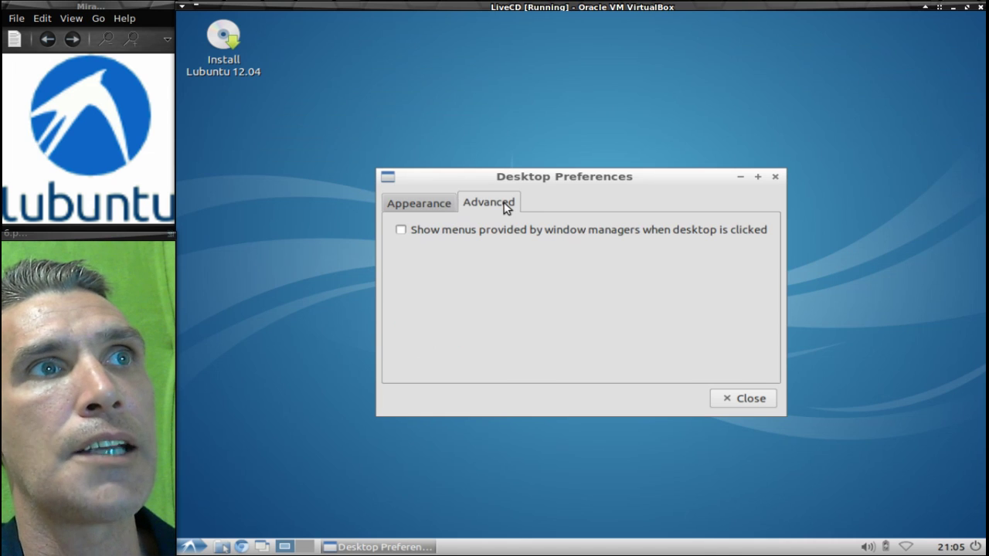
pyautogui.click(421, 202)
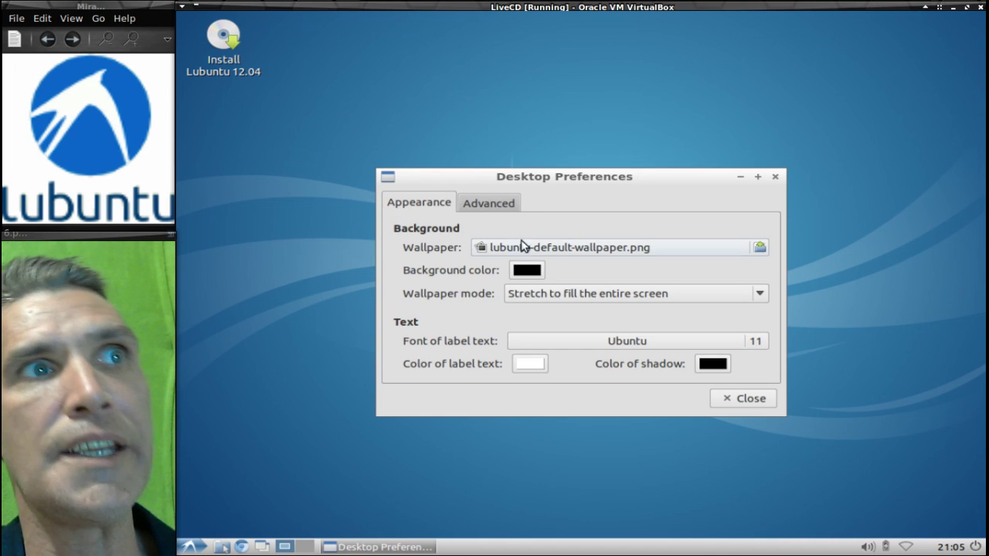
pyautogui.click(774, 177)
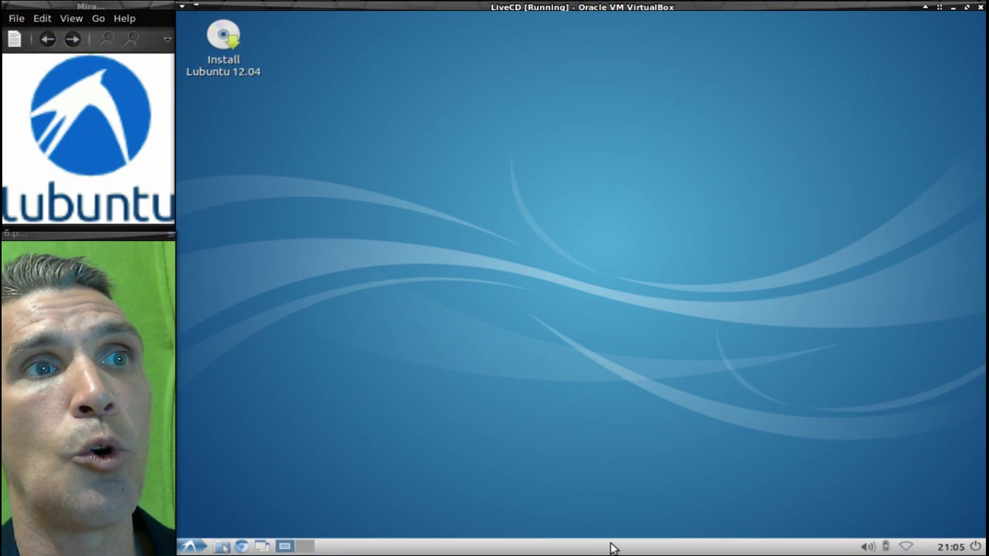
pyautogui.rightClick(610, 547)
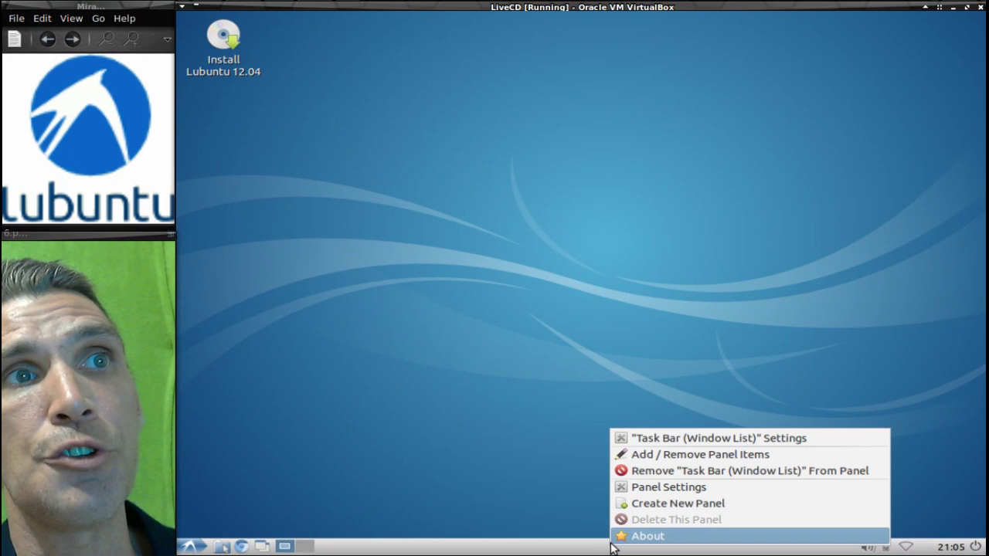
pyautogui.click(660, 456)
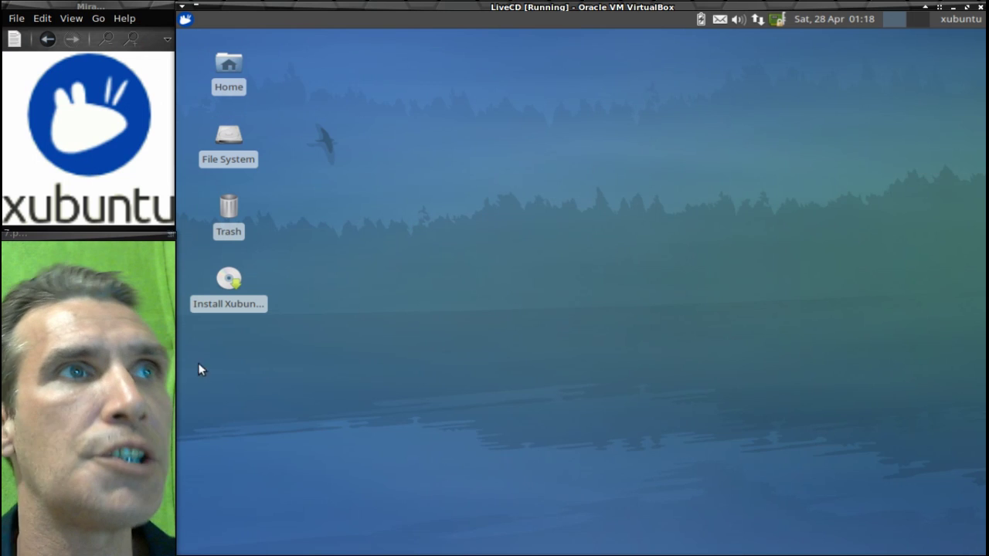
pyautogui.moveTo(402, 551)
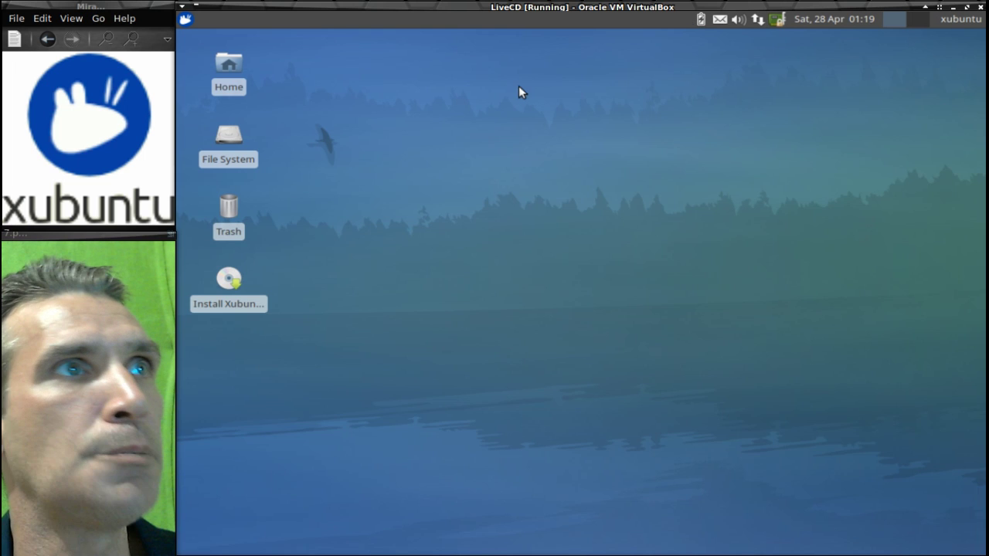
# Open the Xubuntu menu and show the Settings, Accessories, Games, Internet, Office and System submenus
pyautogui.click(187, 20)
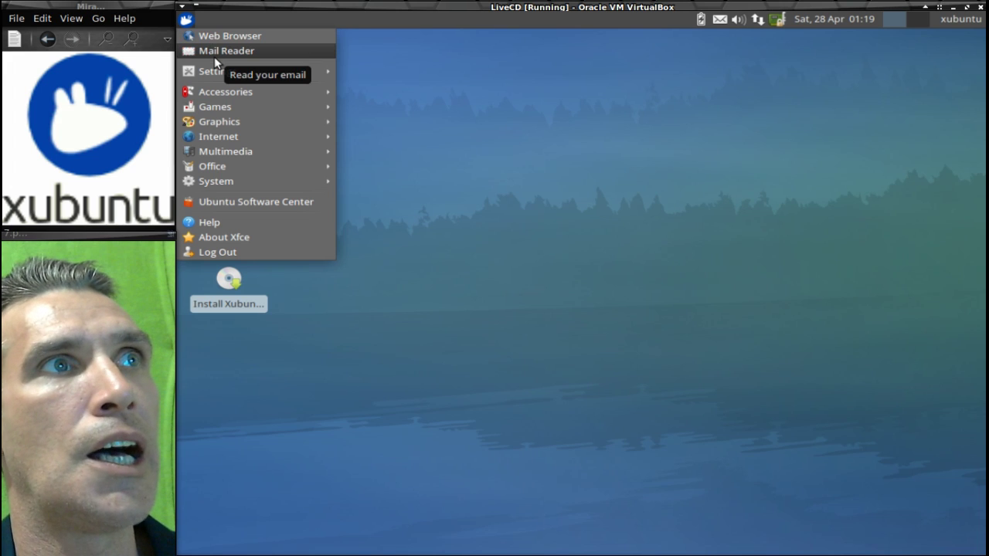
pyautogui.moveTo(219, 74)
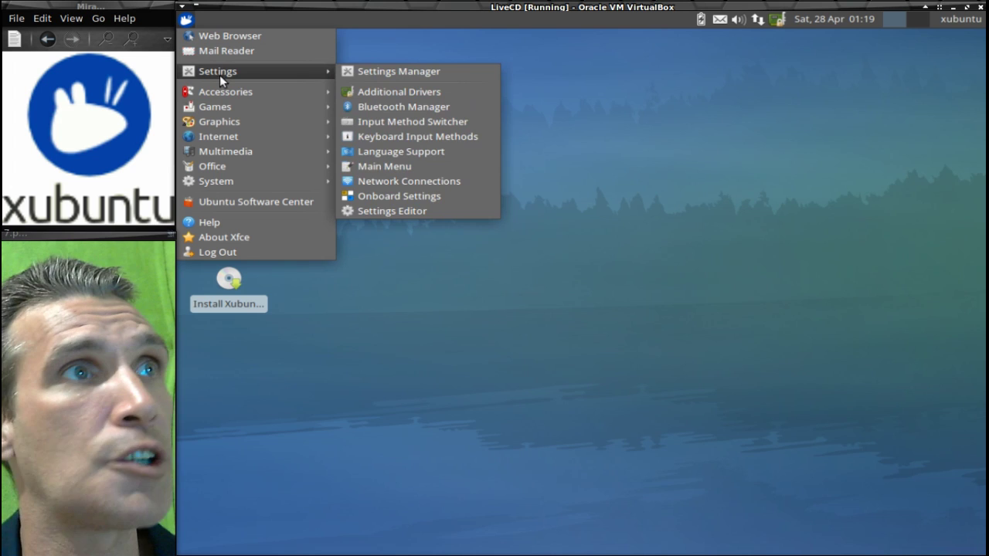
pyautogui.moveTo(225, 93)
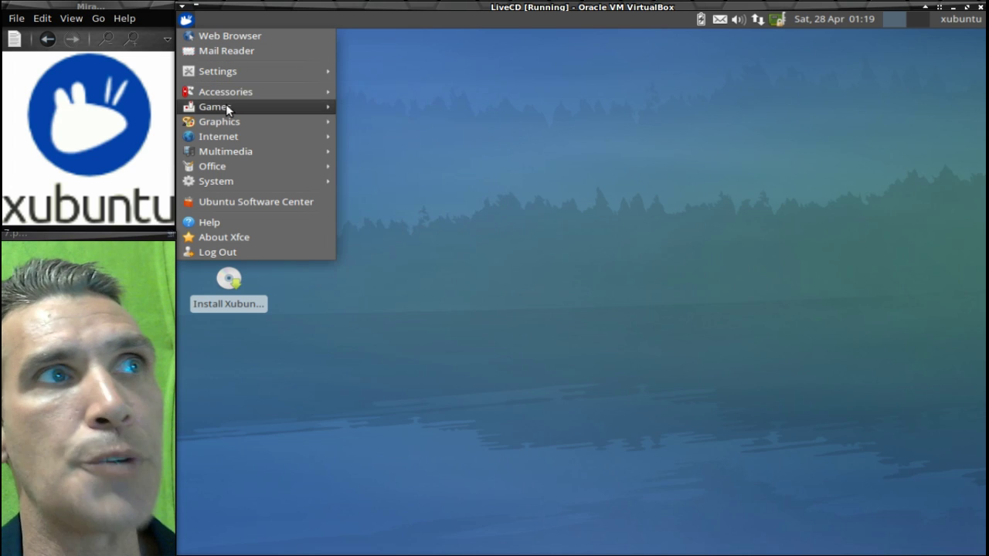
pyautogui.moveTo(226, 121)
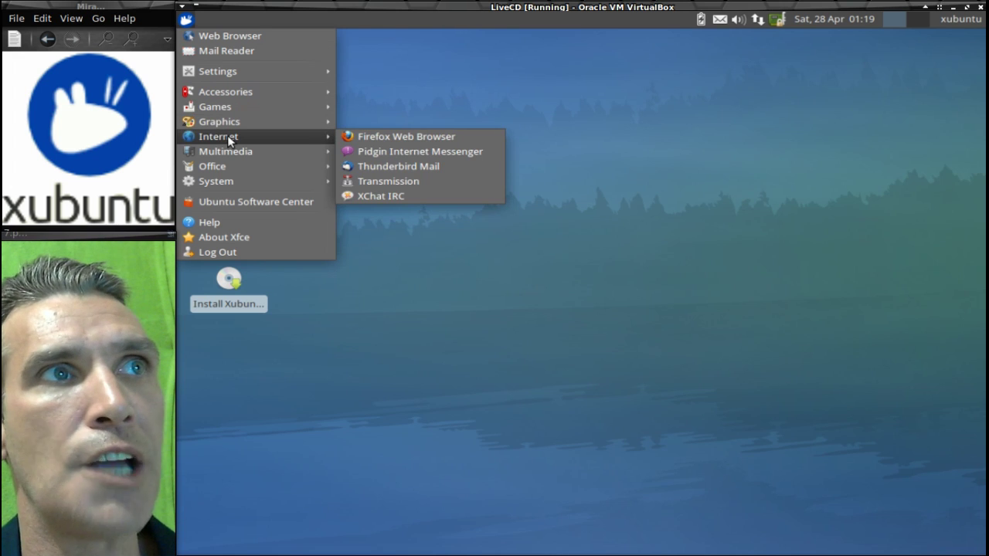
pyautogui.moveTo(225, 166)
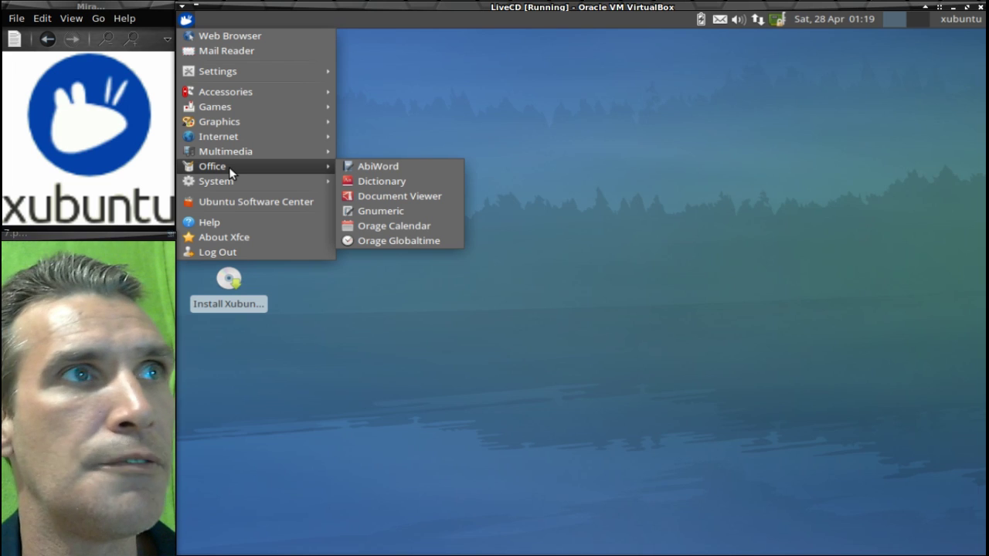
pyautogui.moveTo(233, 187)
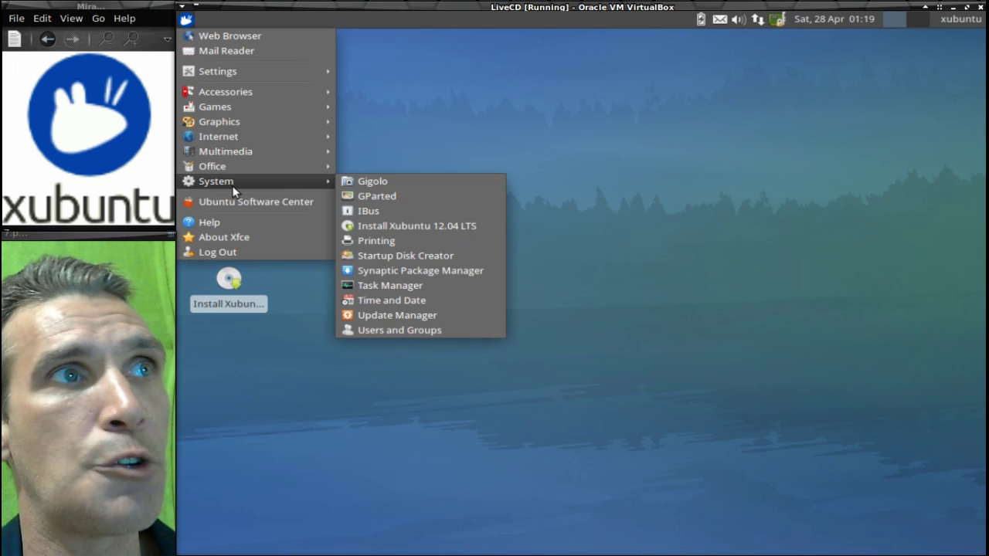